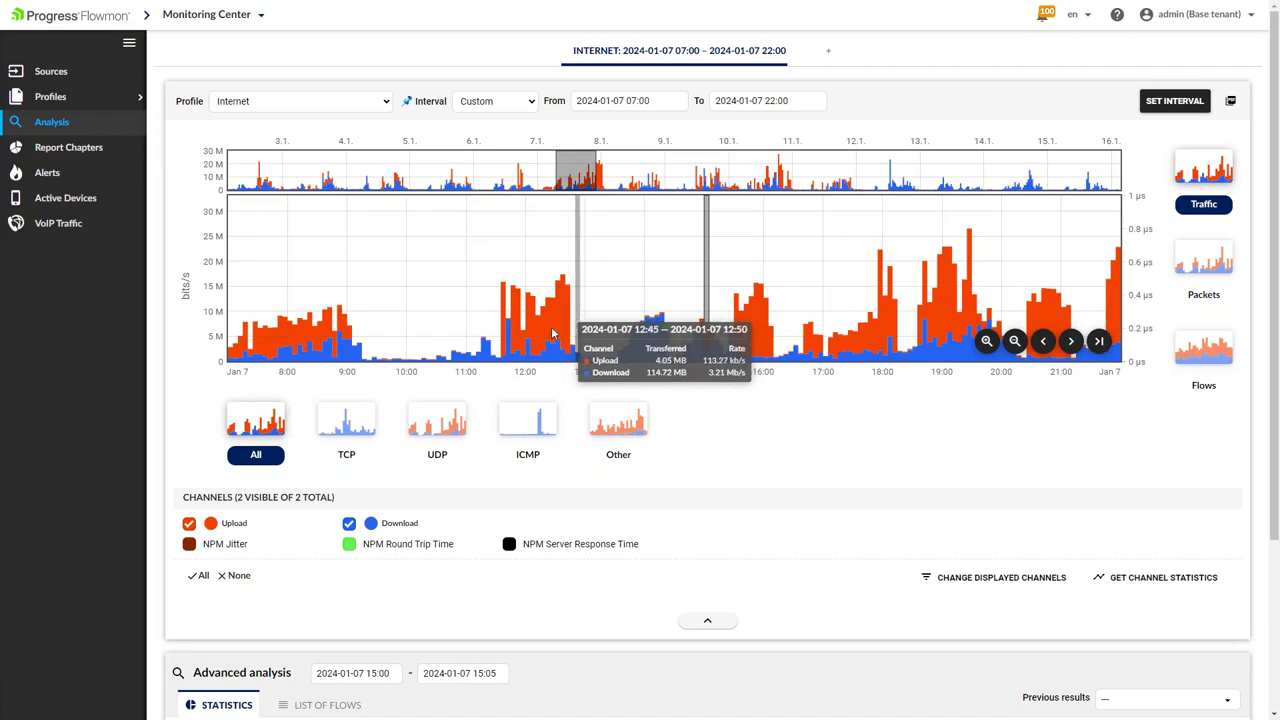
{"action": "mouse_move", "coordinate": [236, 532]}
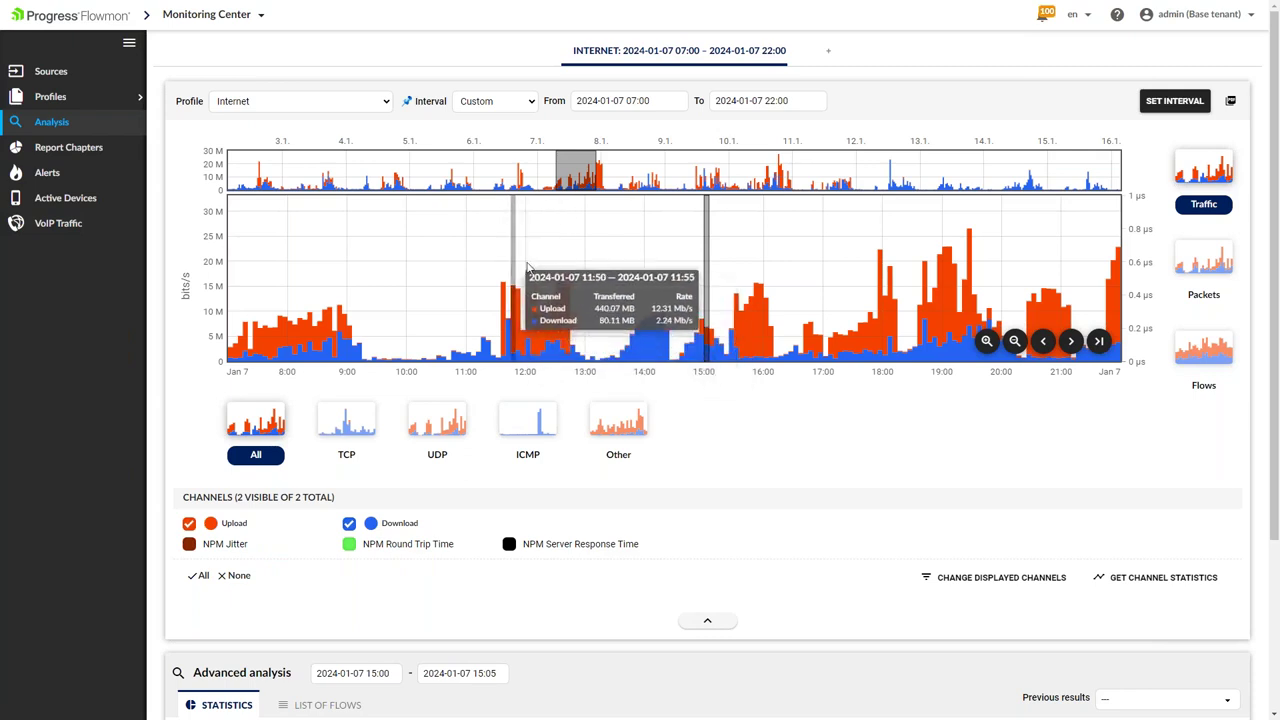
{"action": "left_click_drag", "start_coordinate": [581, 261], "coordinate": [486, 262]}
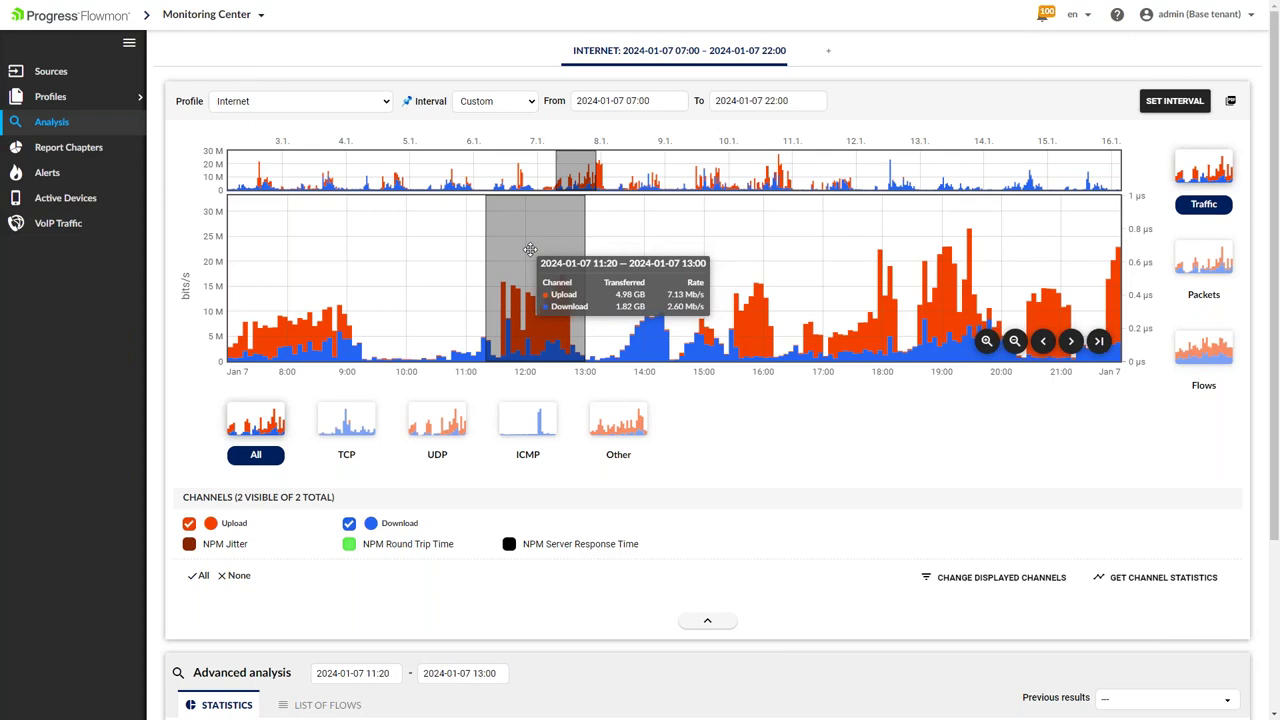
{"action": "right_click", "coordinate": [530, 249]}
{"action": "mouse_move", "coordinate": [585, 256]}
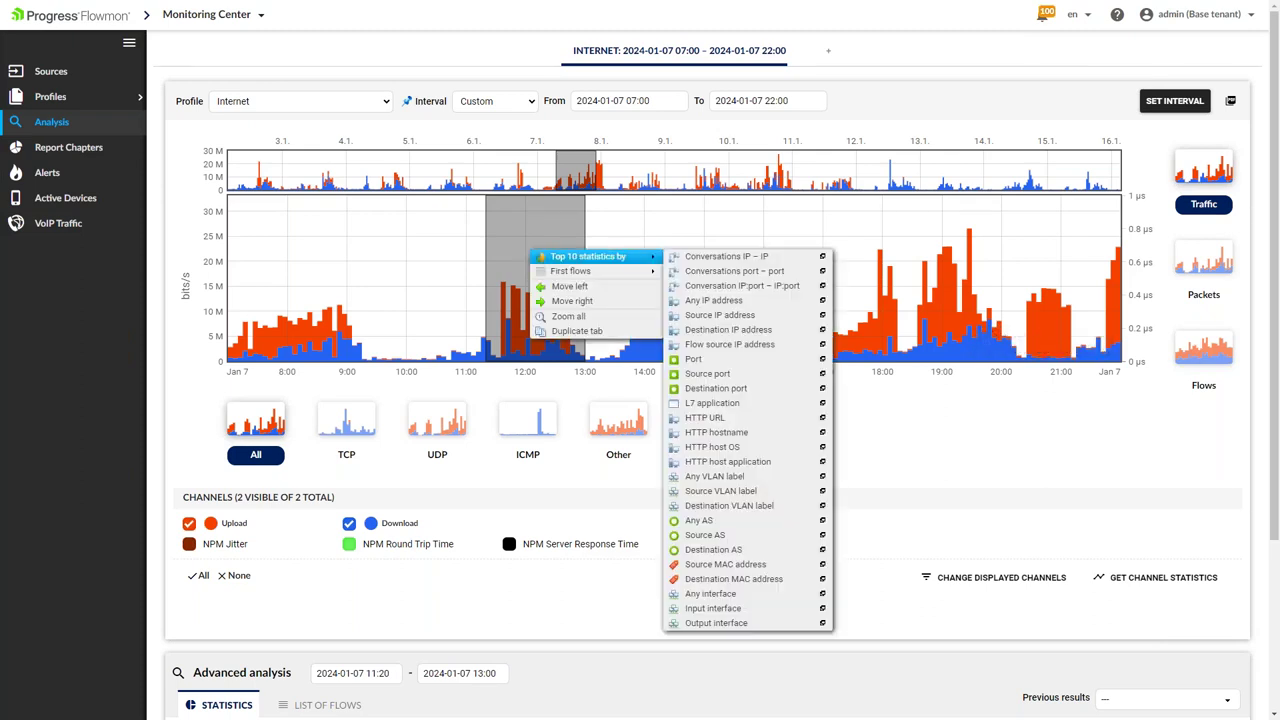
{"action": "right_click", "coordinate": [520, 240]}
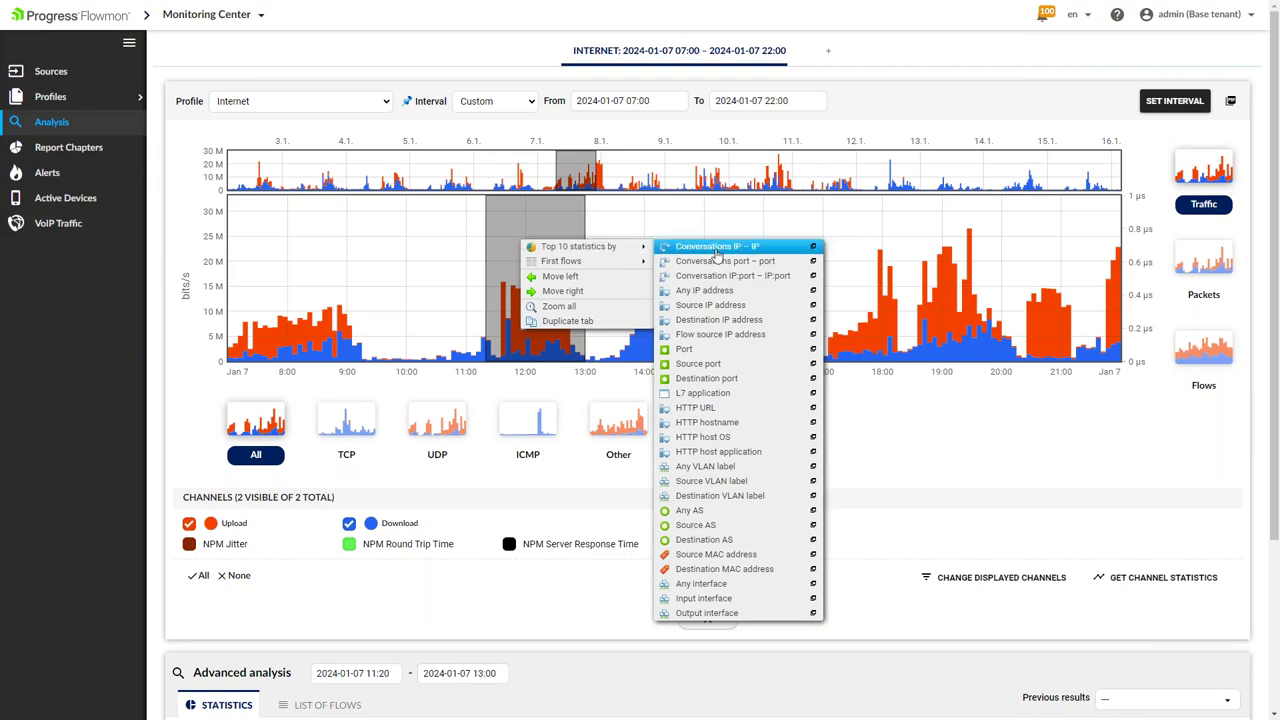
{"action": "left_click", "coordinate": [717, 247]}
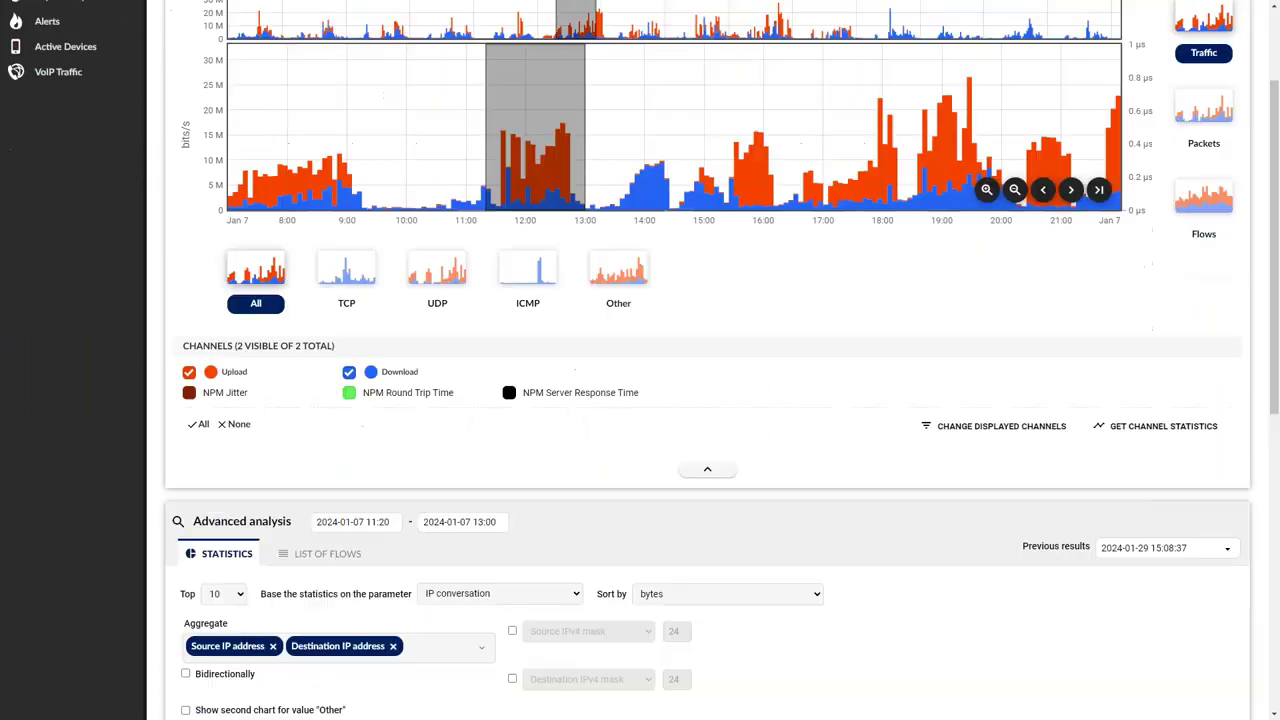
{"action": "scroll", "coordinate": [707, 400], "scroll_direction": "down", "scroll_amount": 6}
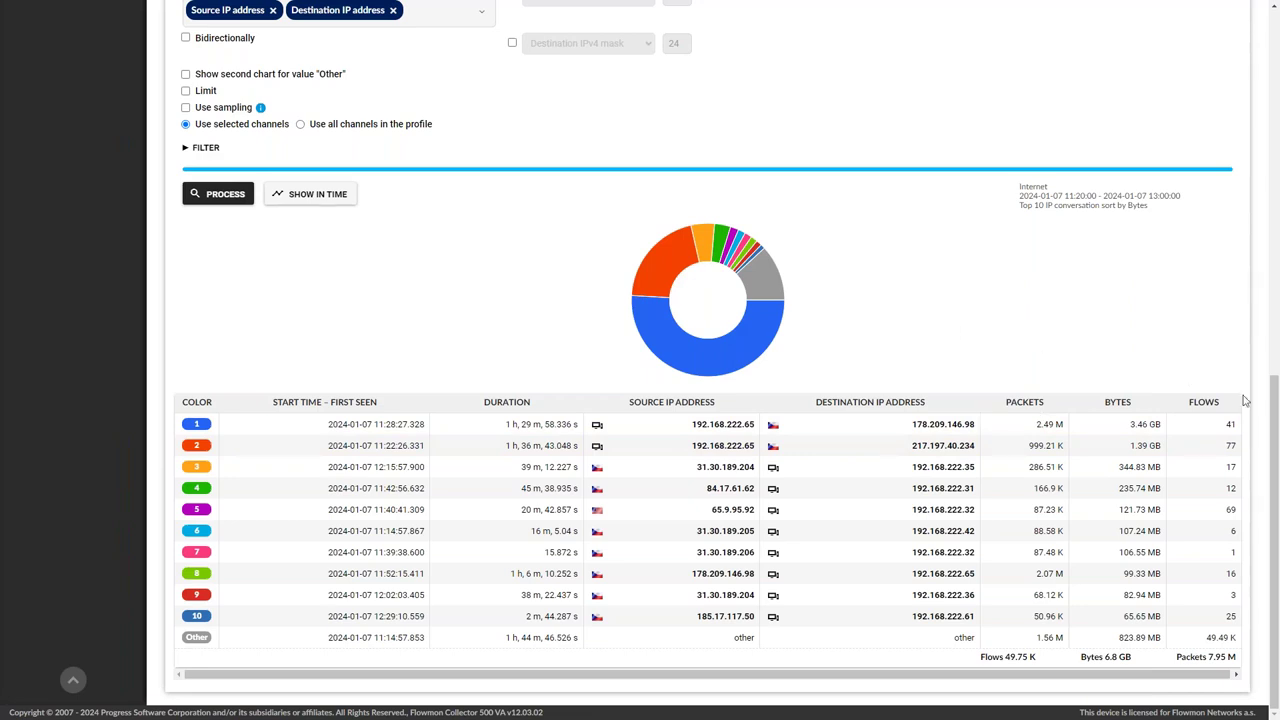
Add NBAR2 application tag to the aggregation of the IP conversation statistics and process the analysis again
{"action": "left_click_drag", "start_coordinate": [1275, 420], "coordinate": [1275, 330]}
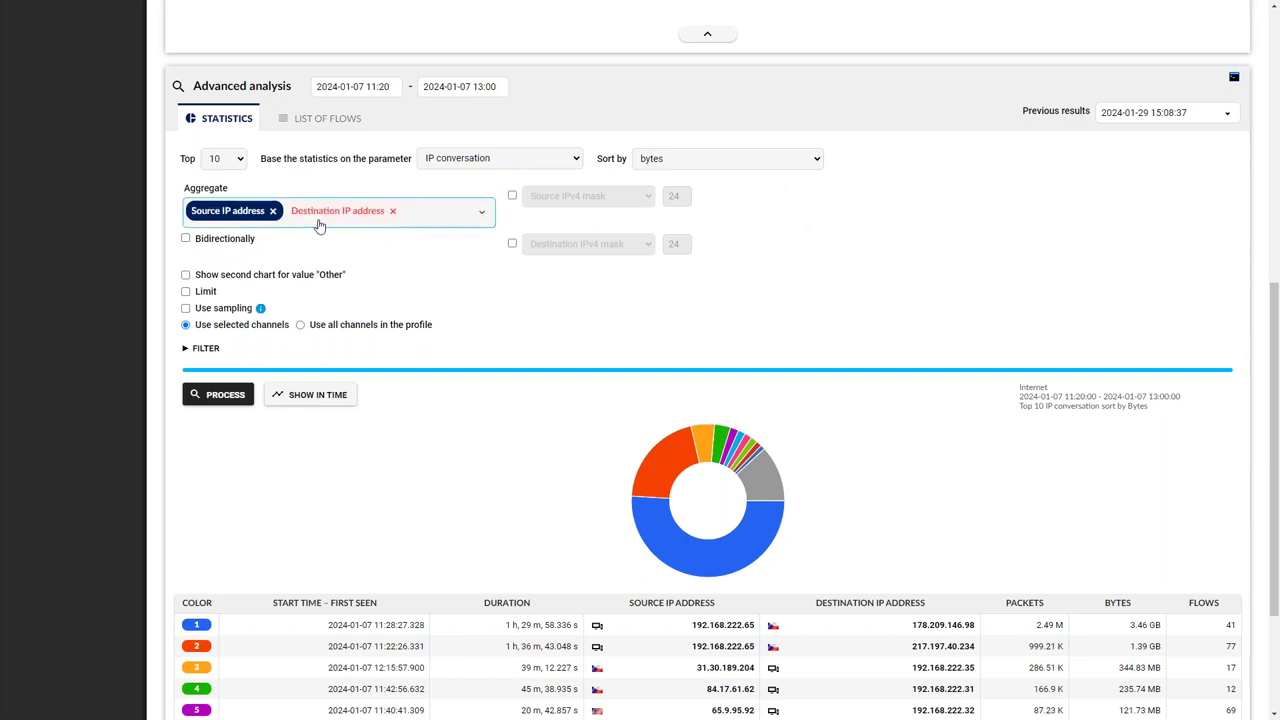
{"action": "left_click", "coordinate": [463, 229]}
{"action": "type", "text": "app"}
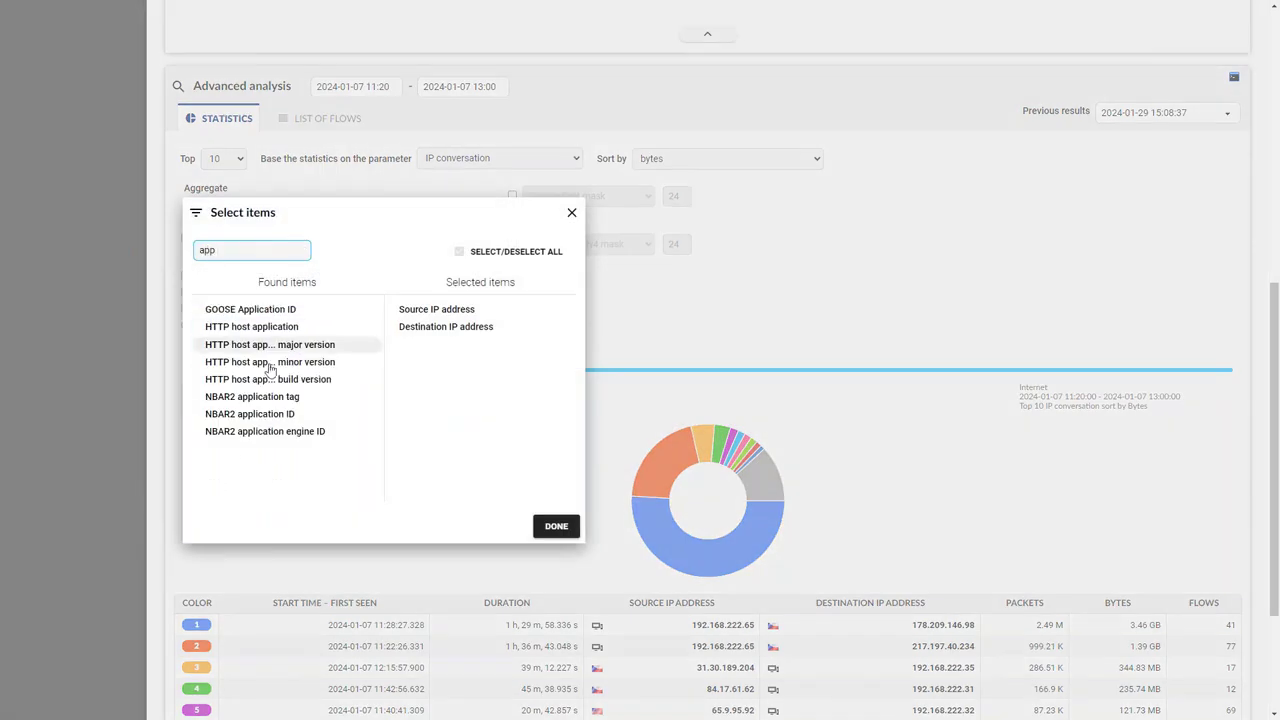
{"action": "left_click", "coordinate": [255, 399]}
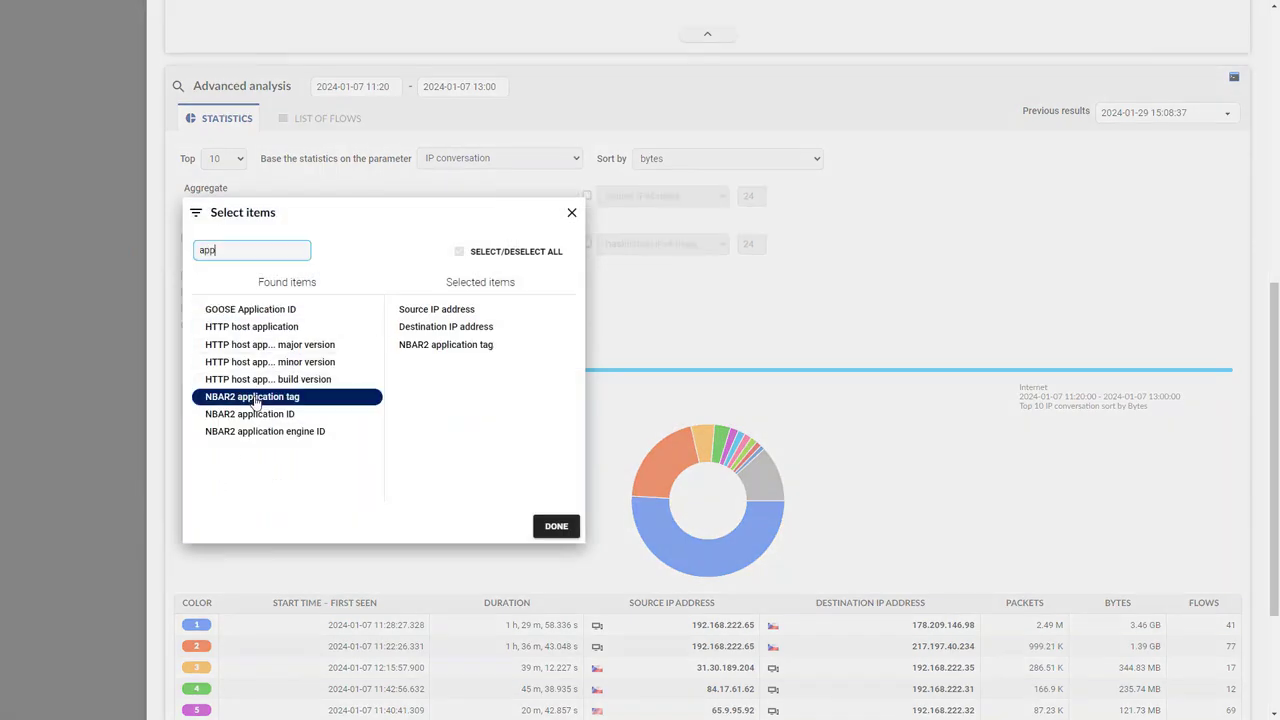
{"action": "left_click", "coordinate": [553, 525]}
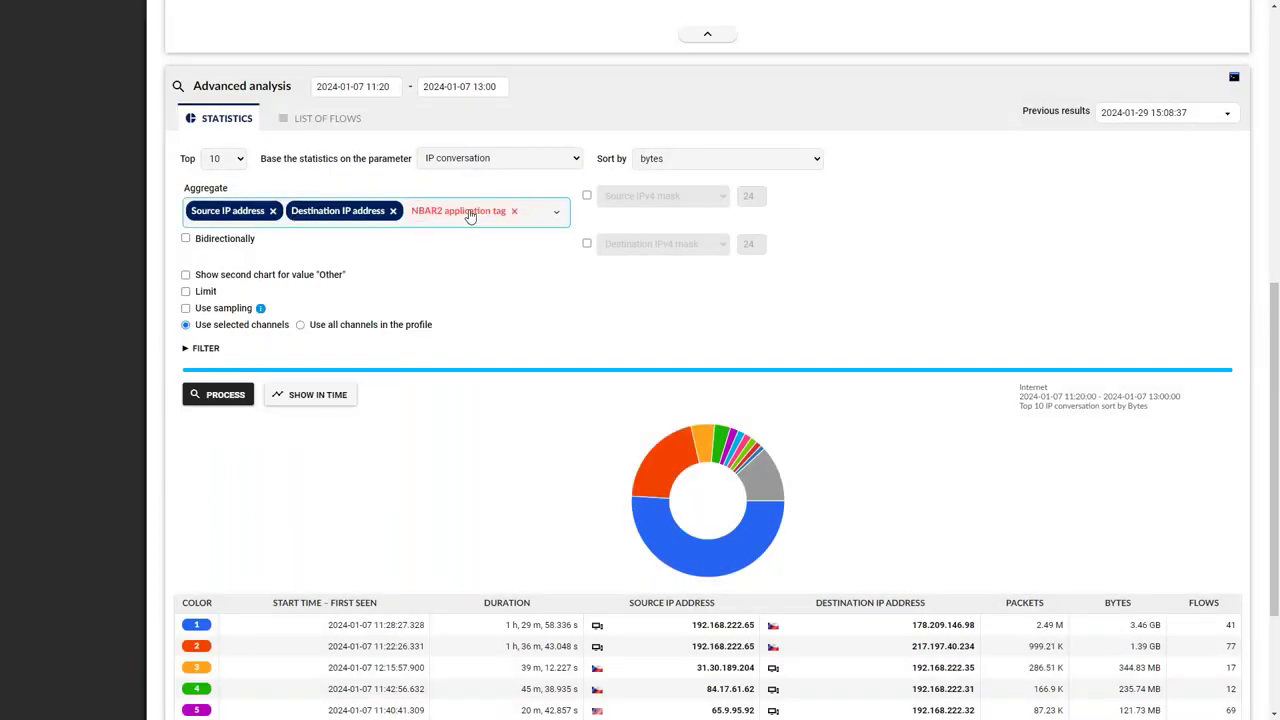
{"action": "left_click", "coordinate": [216, 398]}
{"action": "scroll", "coordinate": [216, 402], "scroll_direction": "down", "scroll_amount": 2}
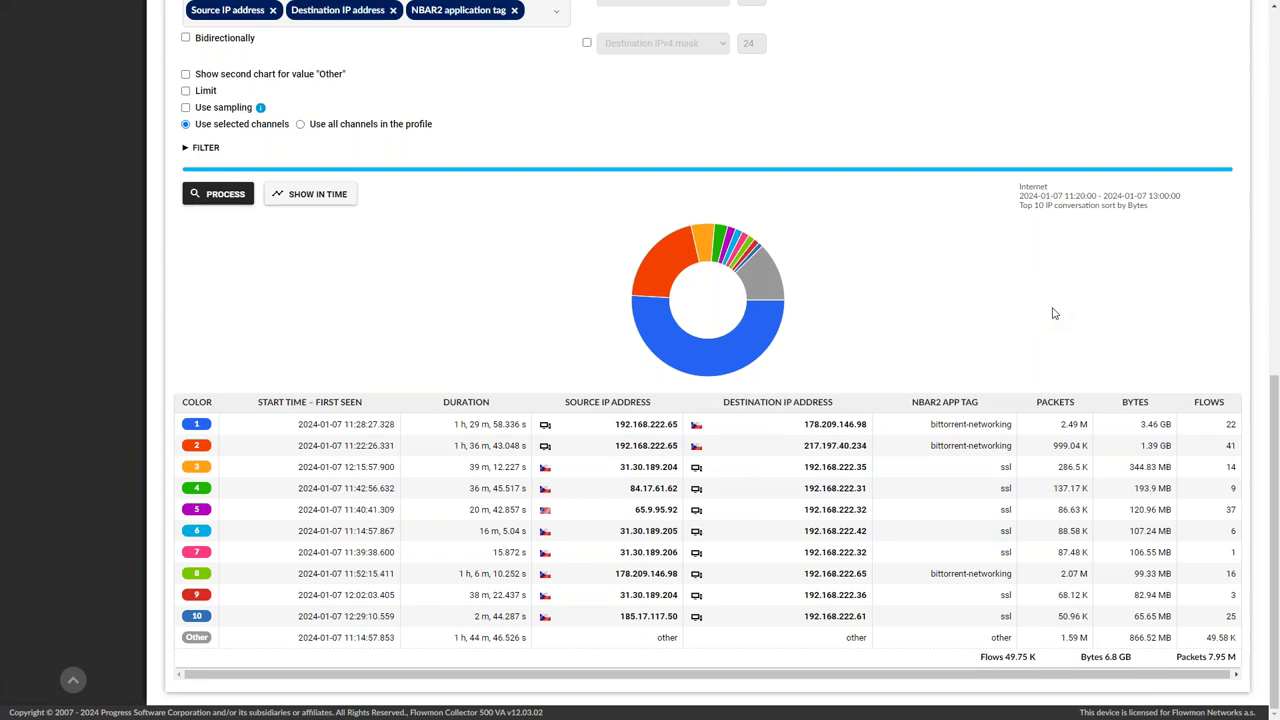
Open the Internet profile's day overview and examine its traffic overview charts
{"action": "left_click", "coordinate": [1277, 423]}
{"action": "left_click_drag", "start_coordinate": [1277, 423], "coordinate": [1277, 38]}
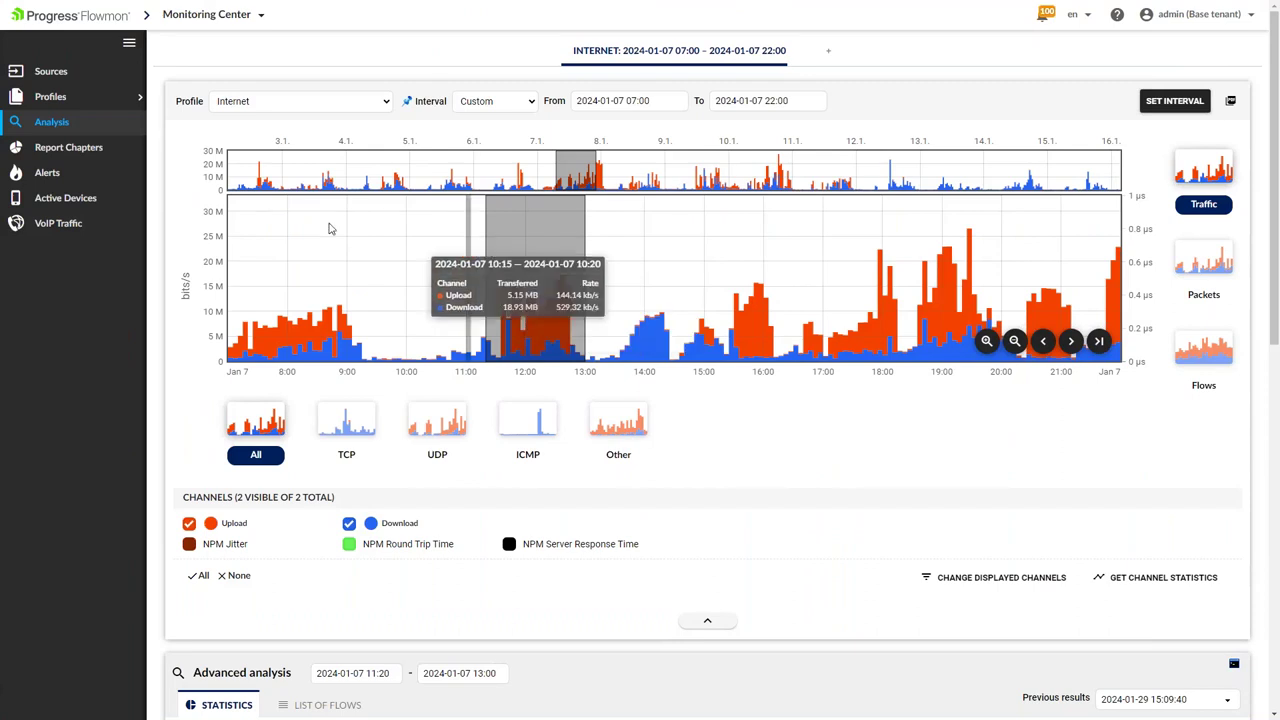
{"action": "left_click", "coordinate": [70, 100]}
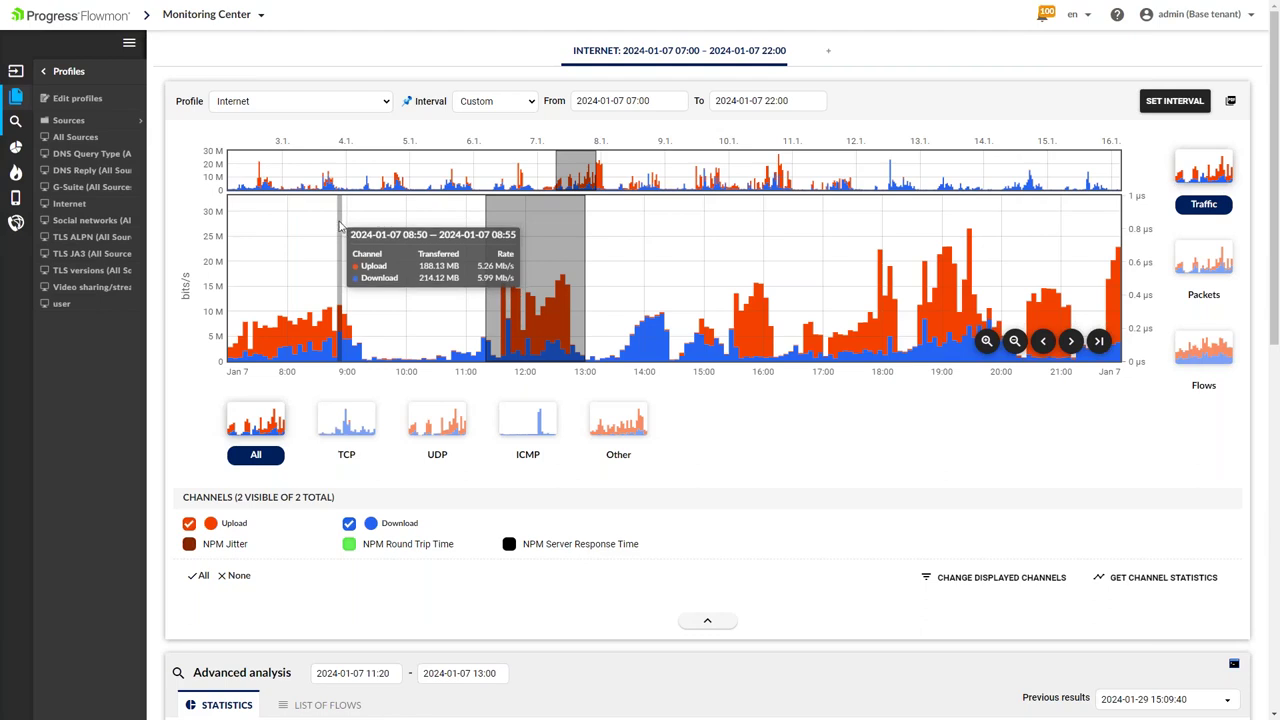
{"action": "left_click", "coordinate": [63, 206]}
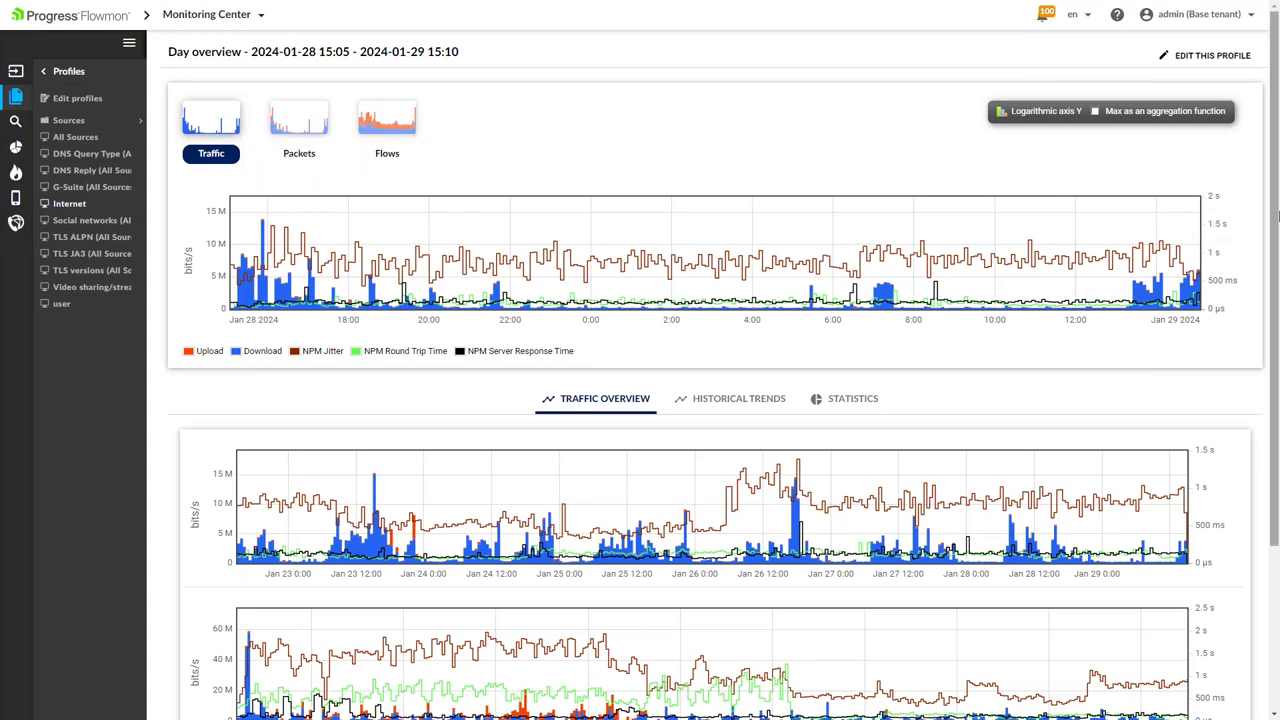
{"action": "left_click_drag", "start_coordinate": [1277, 215], "coordinate": [1277, 395]}
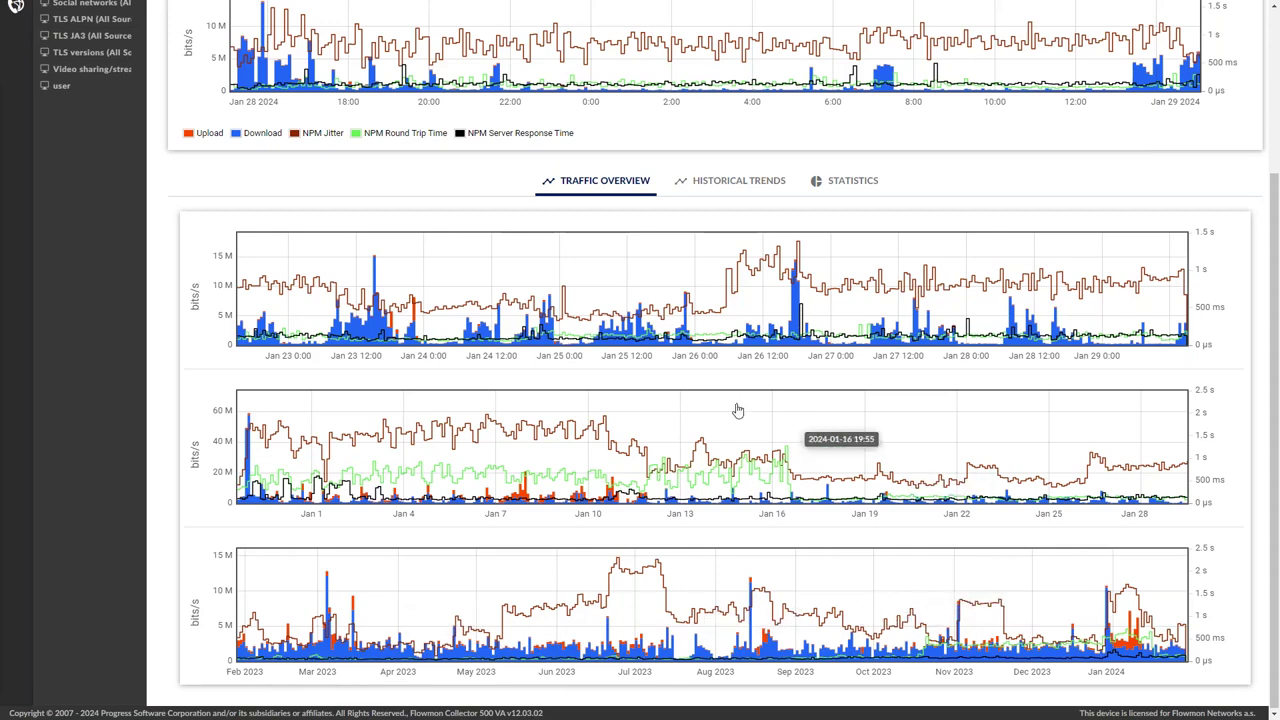
Show the Internet profile's historical trends for the last 1 week compared to the previous 2, 4, 6 weeks
{"action": "scroll", "coordinate": [718, 379], "scroll_direction": "up", "scroll_amount": 2}
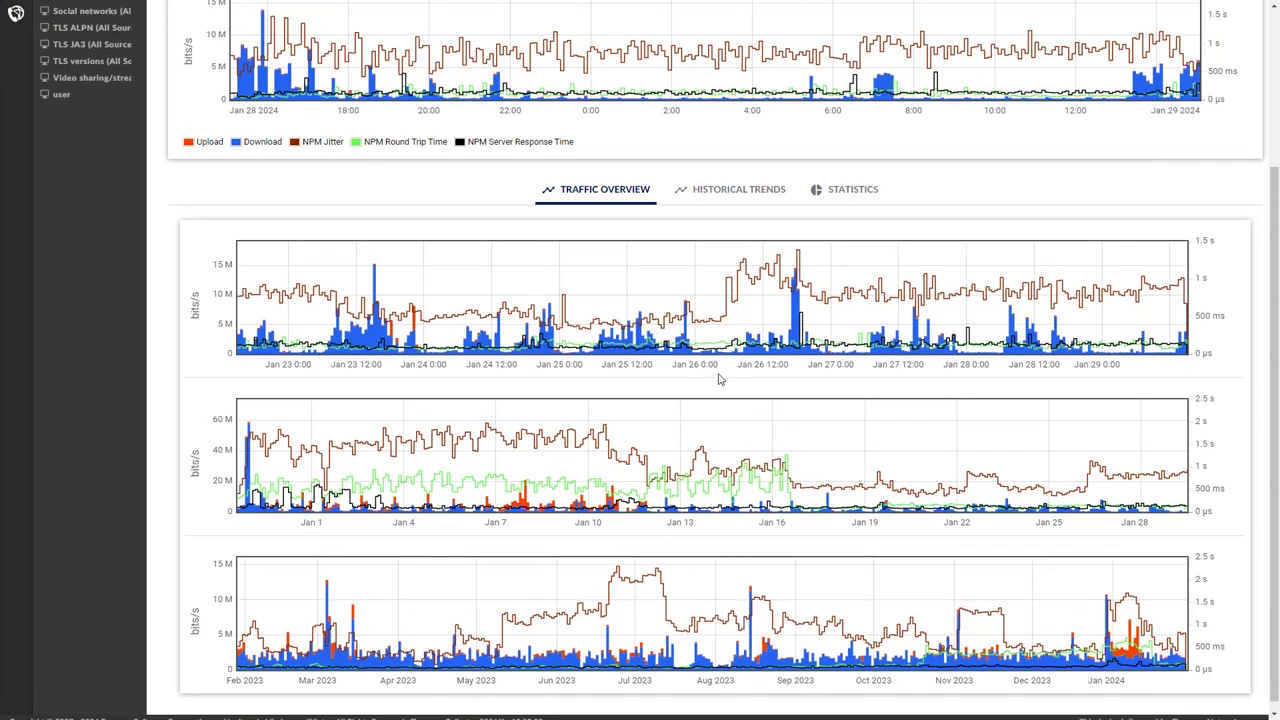
{"action": "left_click", "coordinate": [738, 316]}
{"action": "scroll", "coordinate": [286, 420], "scroll_direction": "up", "scroll_amount": 1}
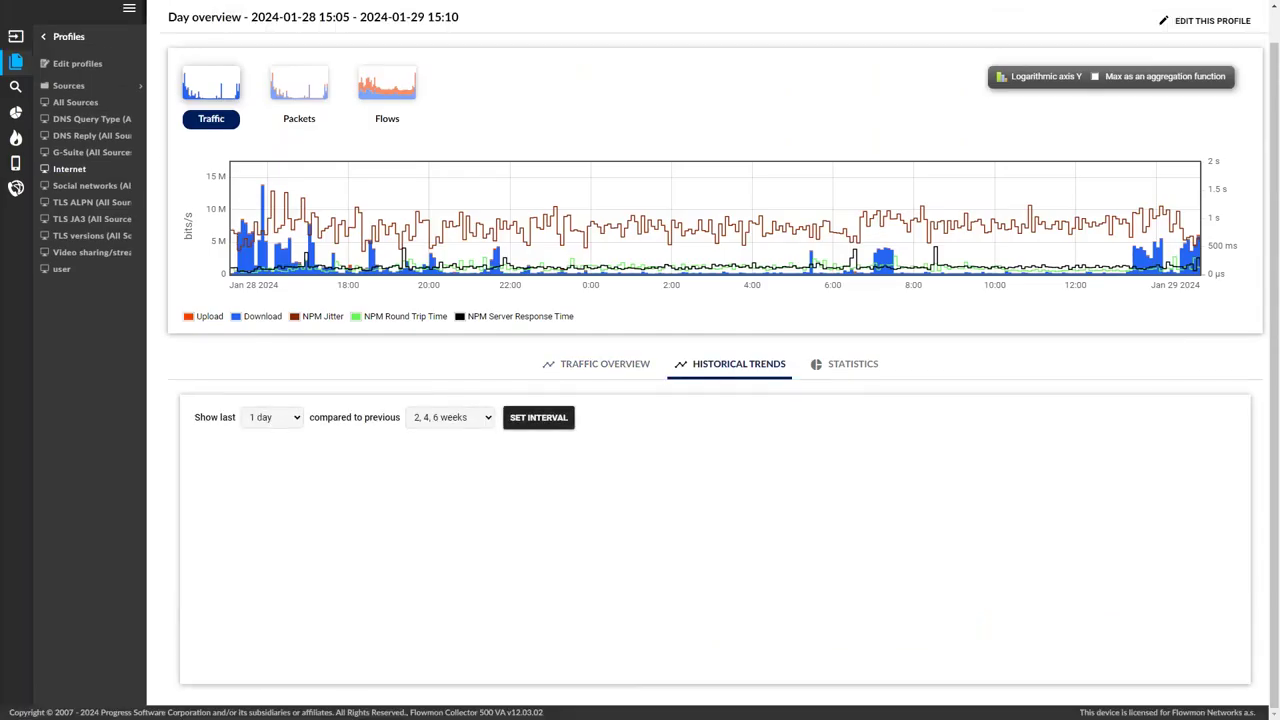
{"action": "left_click", "coordinate": [284, 417]}
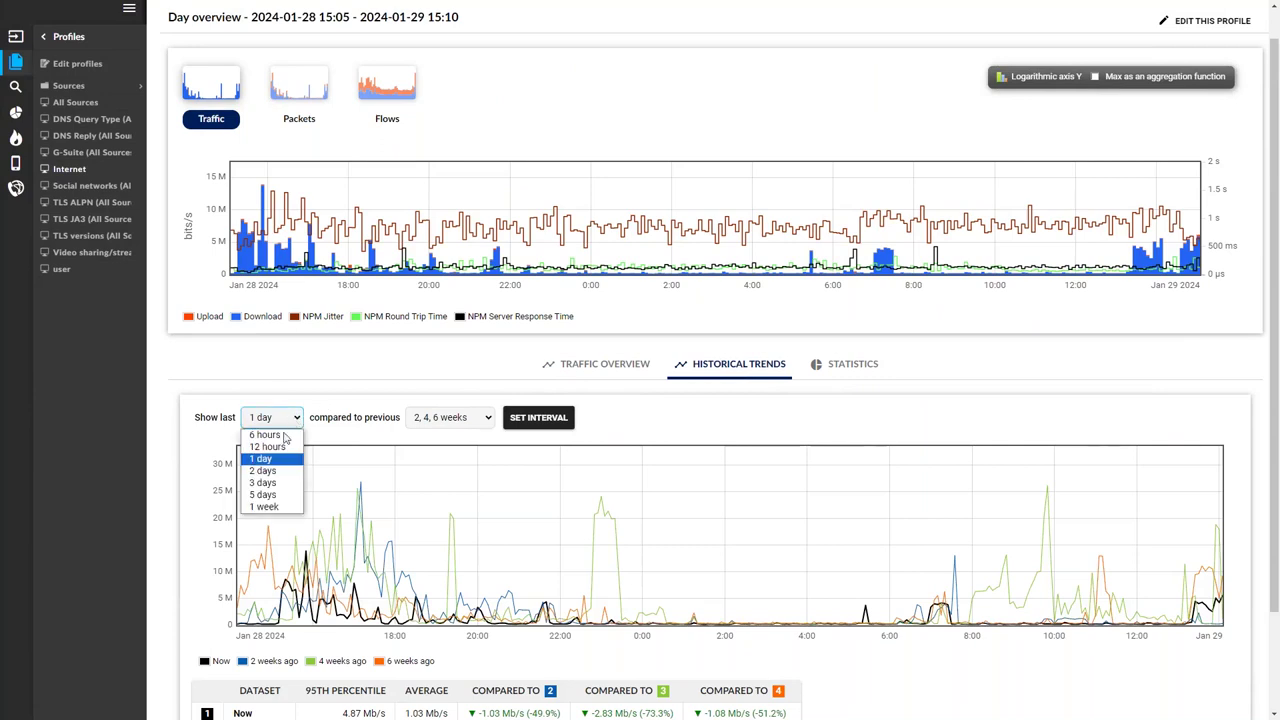
{"action": "left_click", "coordinate": [264, 506]}
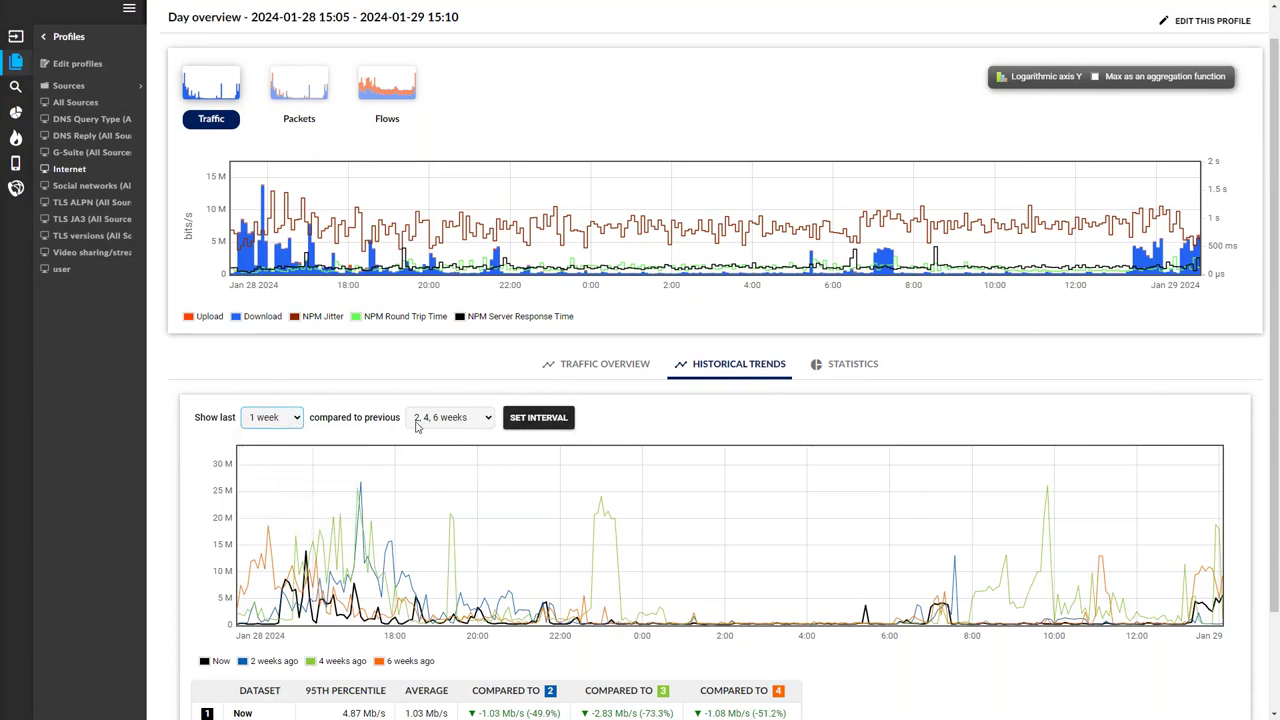
{"action": "left_click", "coordinate": [538, 419]}
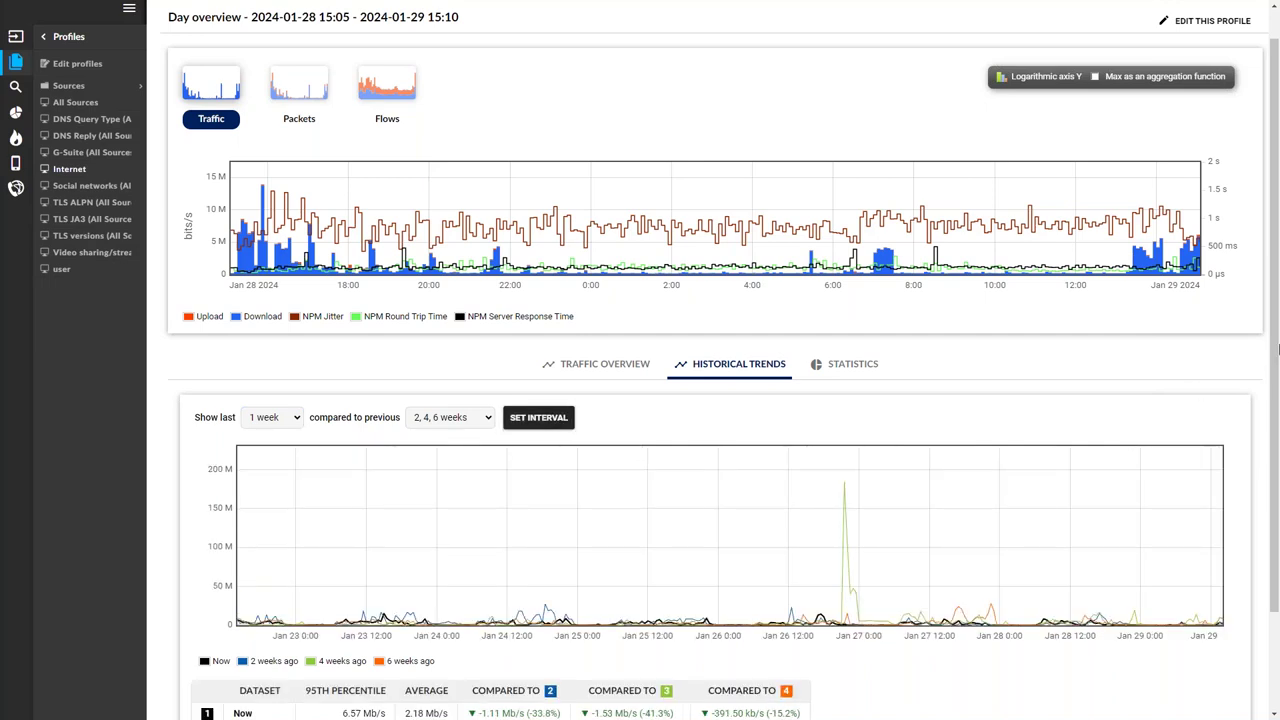
{"action": "scroll", "coordinate": [1278, 355], "scroll_direction": "down", "scroll_amount": 1}
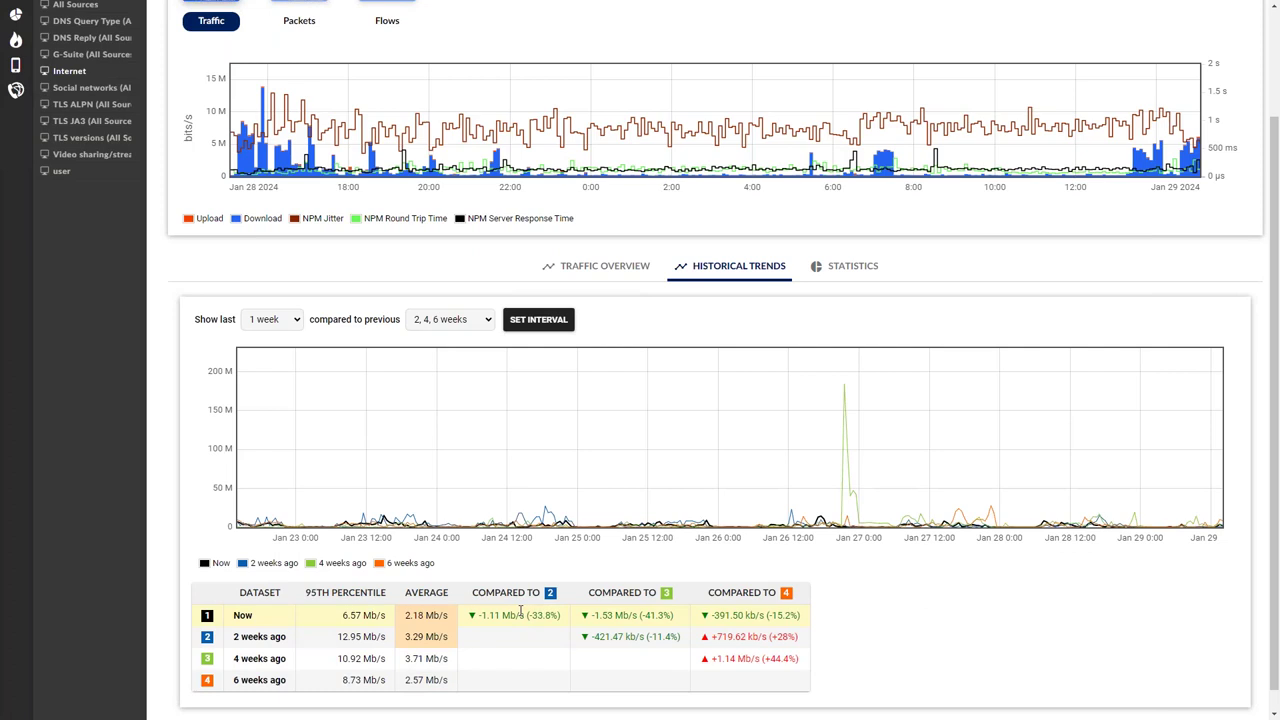
Change the historical trends comparison to the previous 5, 10, 15 weeks and apply the interval
{"action": "left_click", "coordinate": [481, 322]}
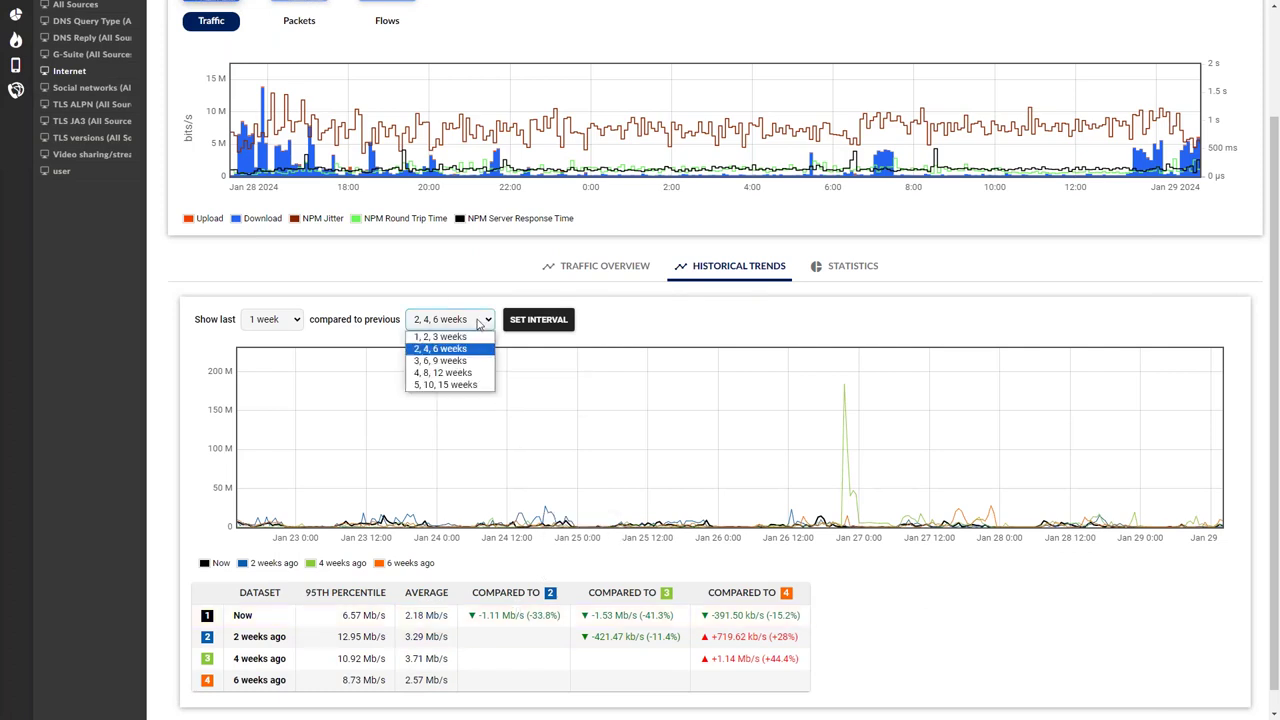
{"action": "left_click", "coordinate": [445, 384]}
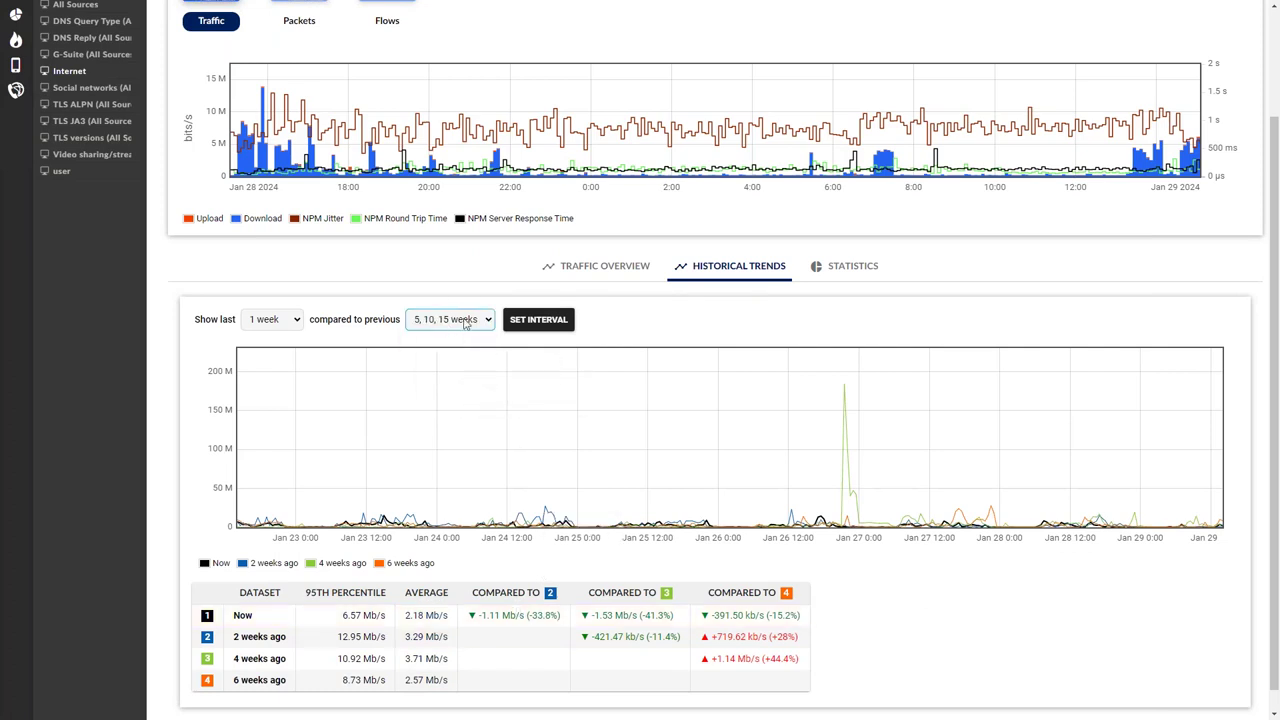
{"action": "left_click", "coordinate": [548, 324]}
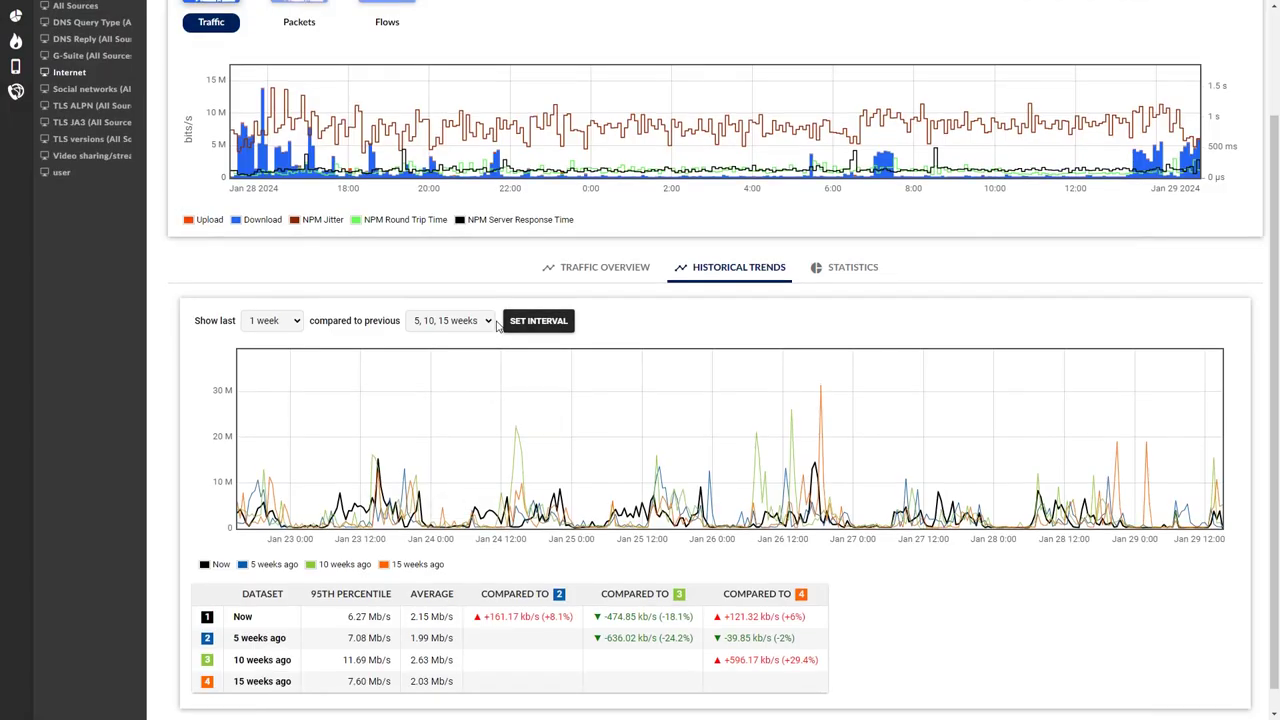
{"action": "left_click", "coordinate": [256, 20]}
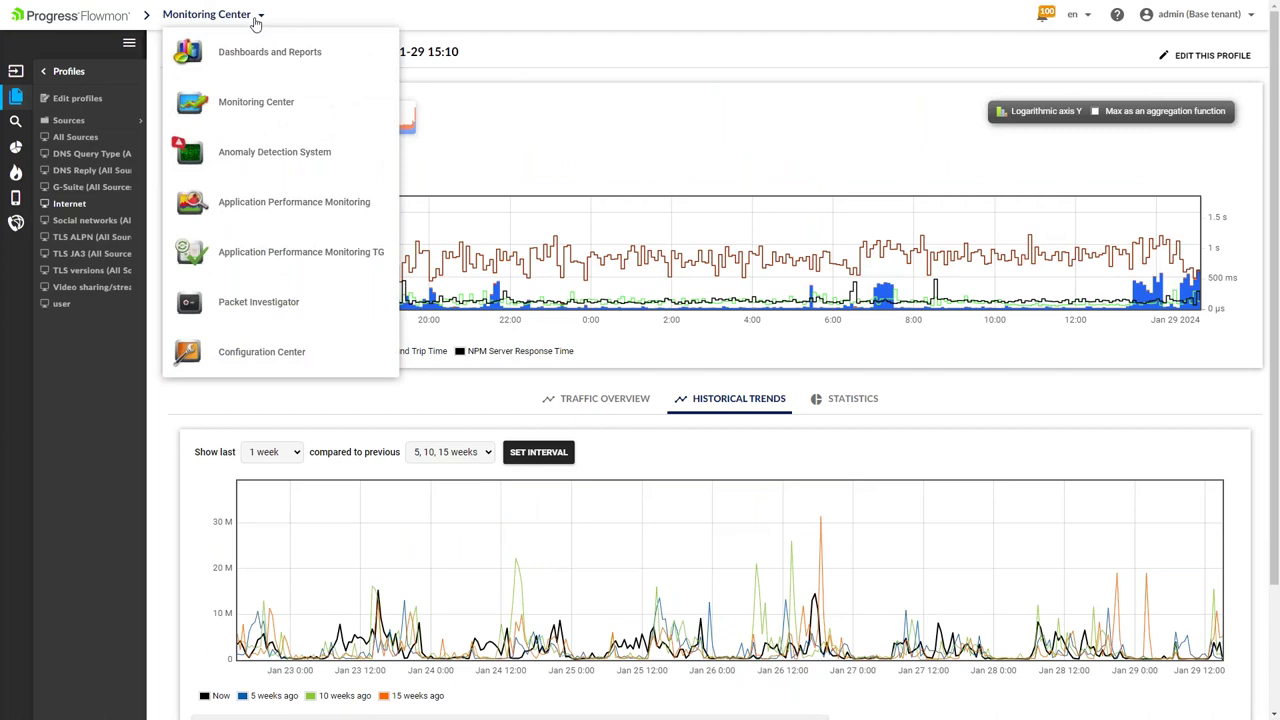
{"action": "left_click", "coordinate": [15, 121]}
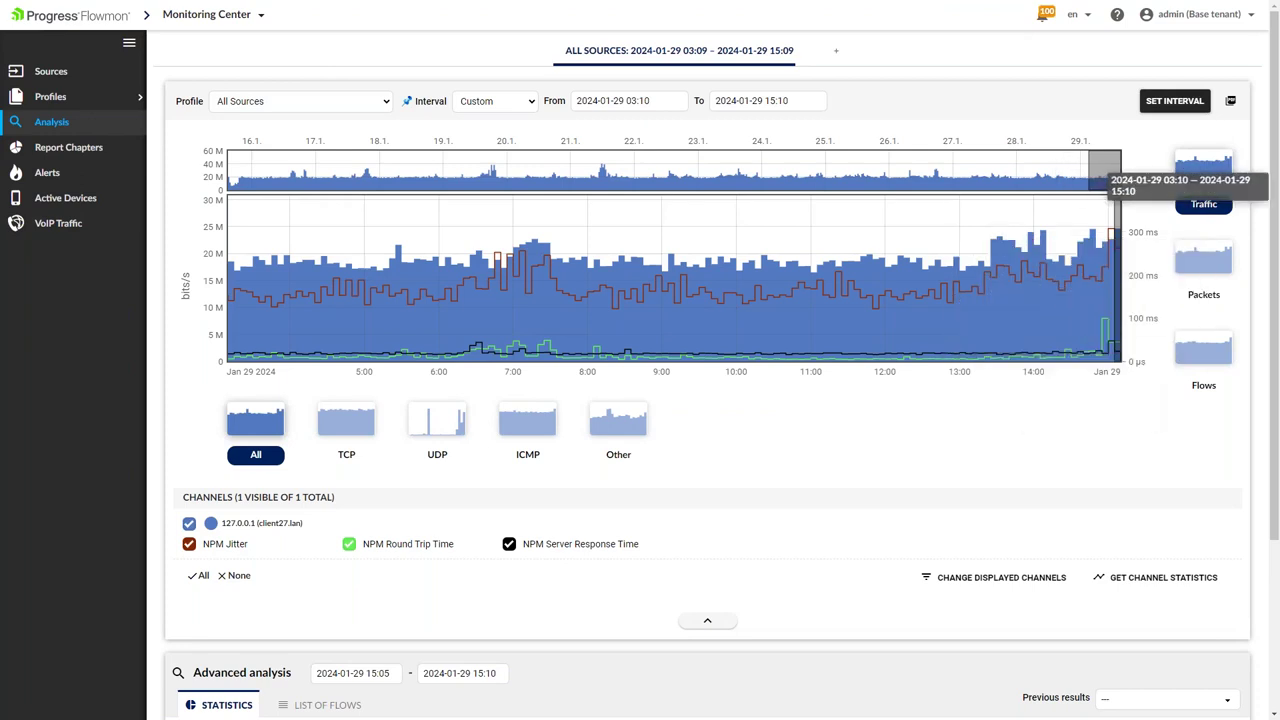
{"action": "left_click_drag", "start_coordinate": [1100, 168], "coordinate": [522, 174]}
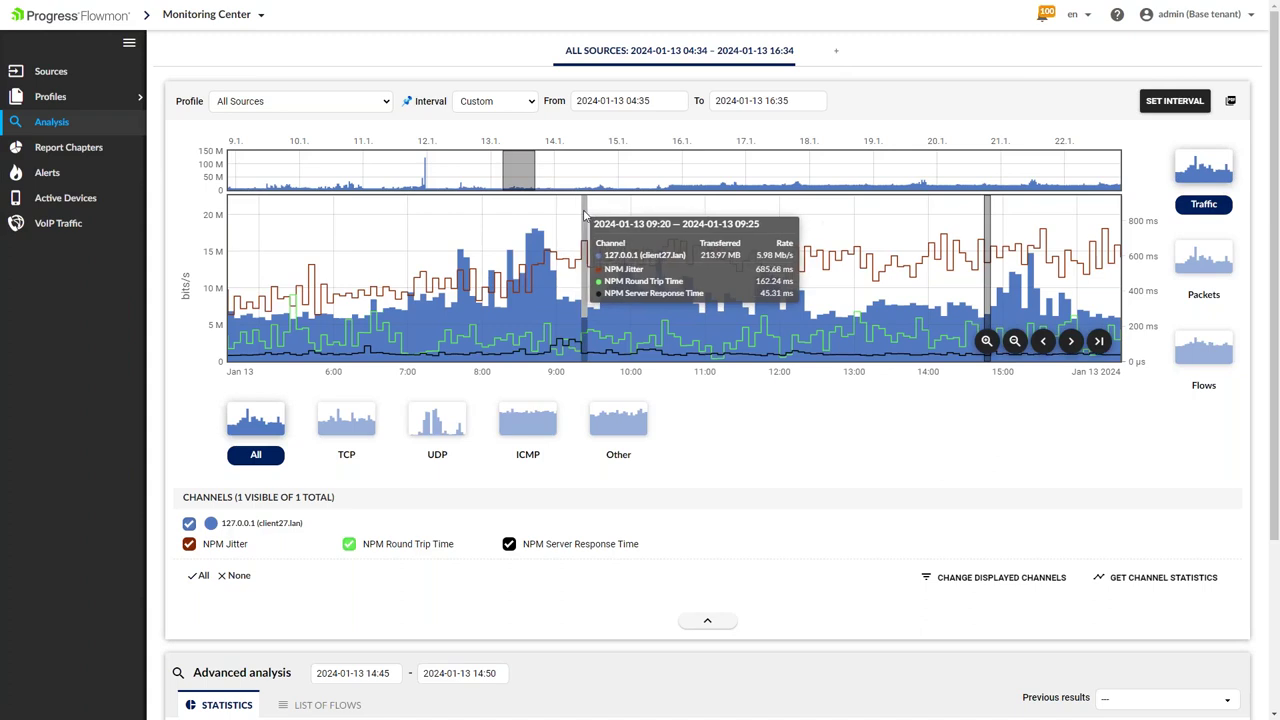
{"action": "left_click", "coordinate": [585, 215]}
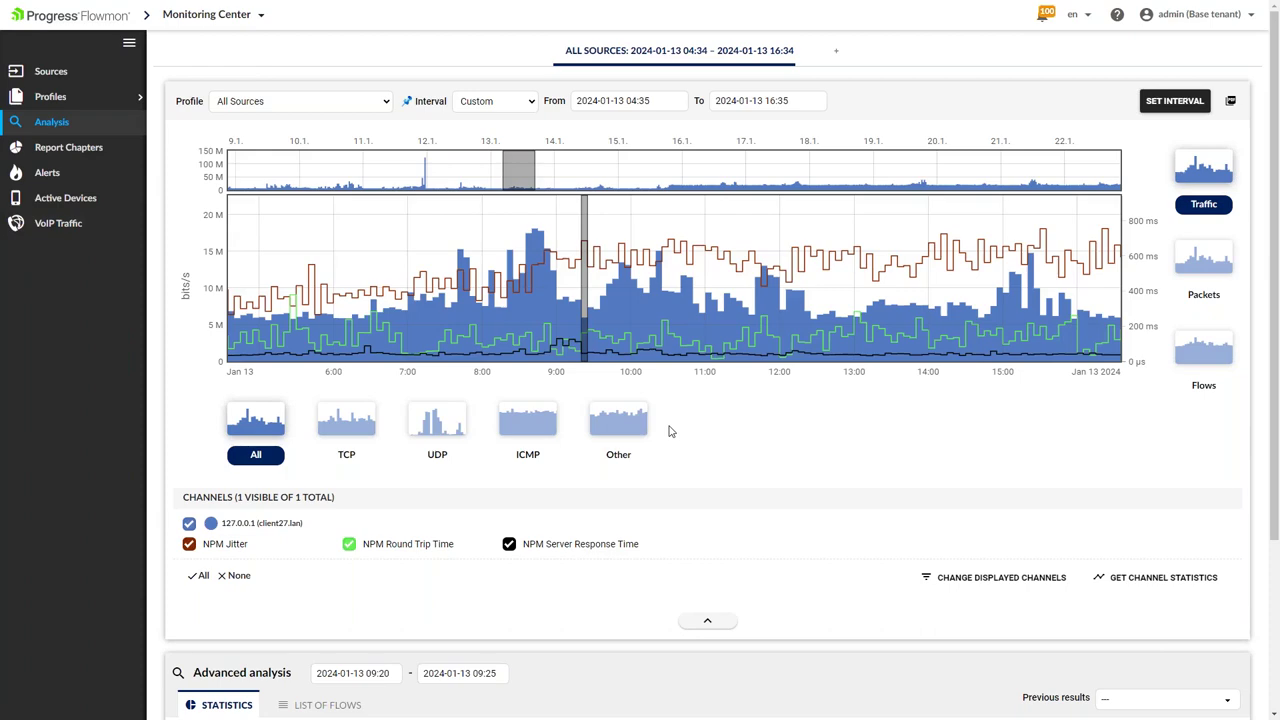
Switch the advanced analysis to a list of flows and set its output to default
{"action": "scroll", "coordinate": [399, 486], "scroll_direction": "down", "scroll_amount": 1}
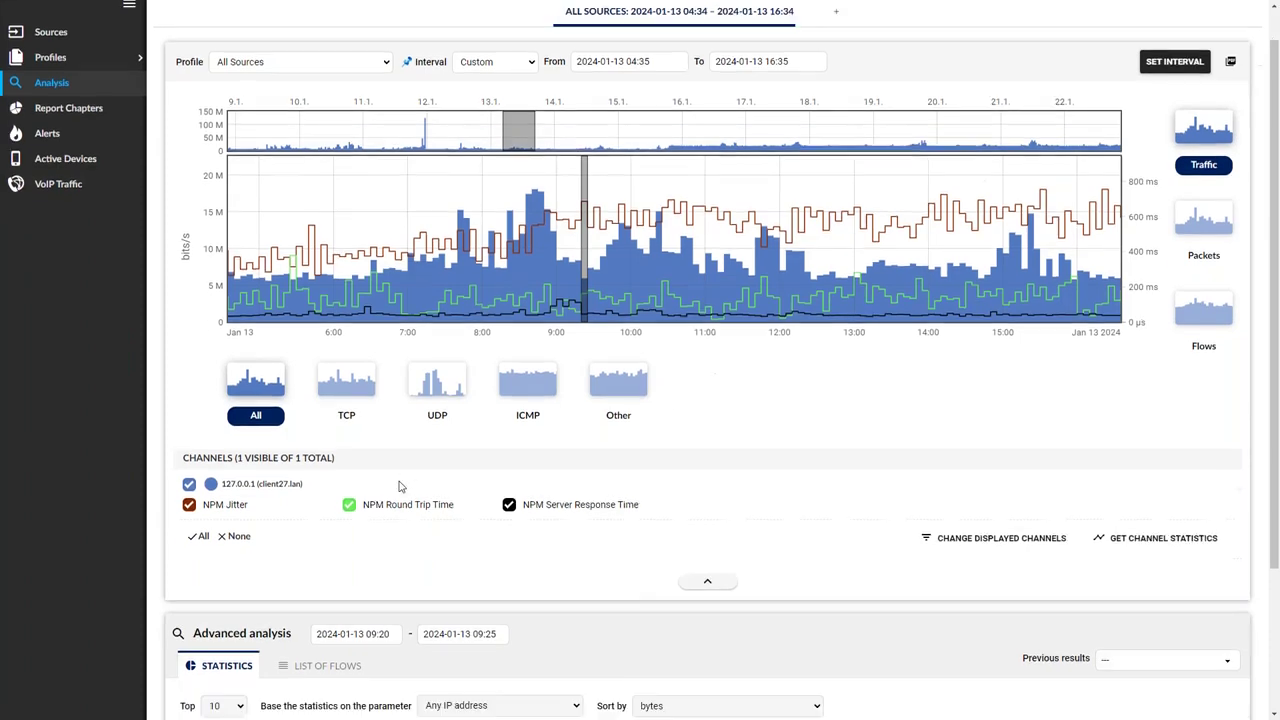
{"action": "scroll", "coordinate": [430, 465], "scroll_direction": "down", "scroll_amount": 2}
{"action": "scroll", "coordinate": [463, 441], "scroll_direction": "down", "scroll_amount": 2}
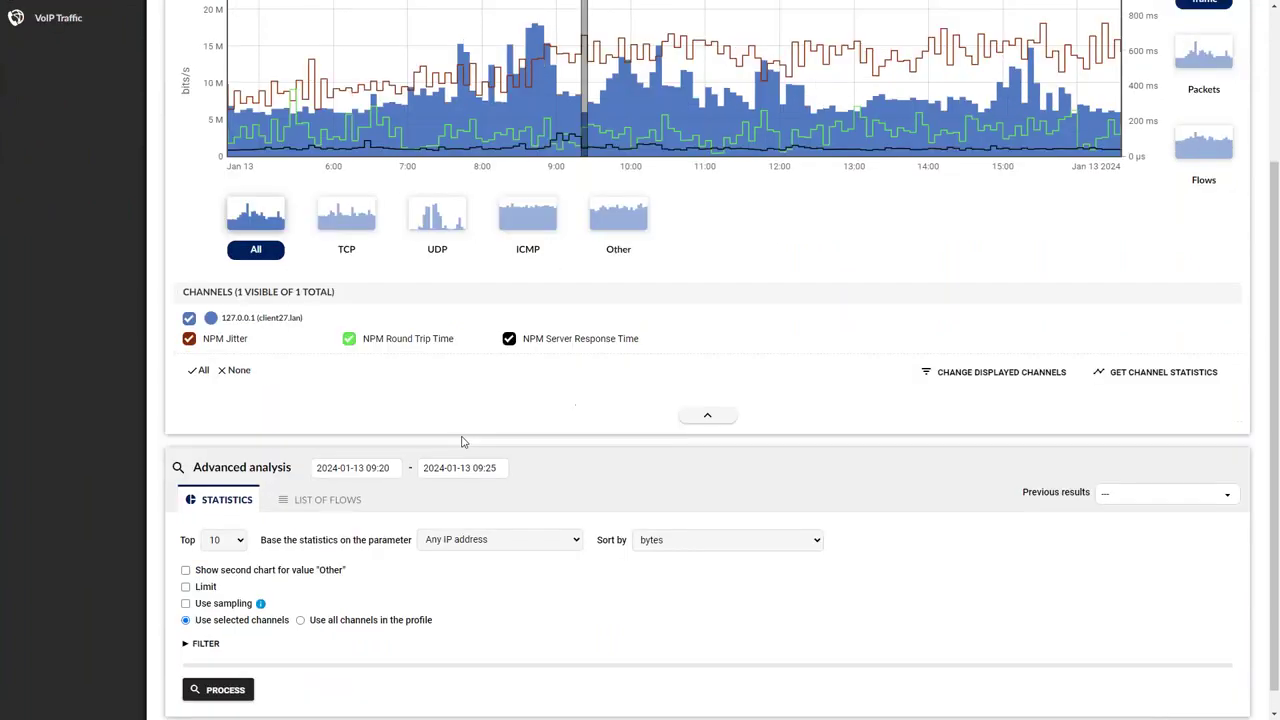
{"action": "left_click", "coordinate": [333, 478]}
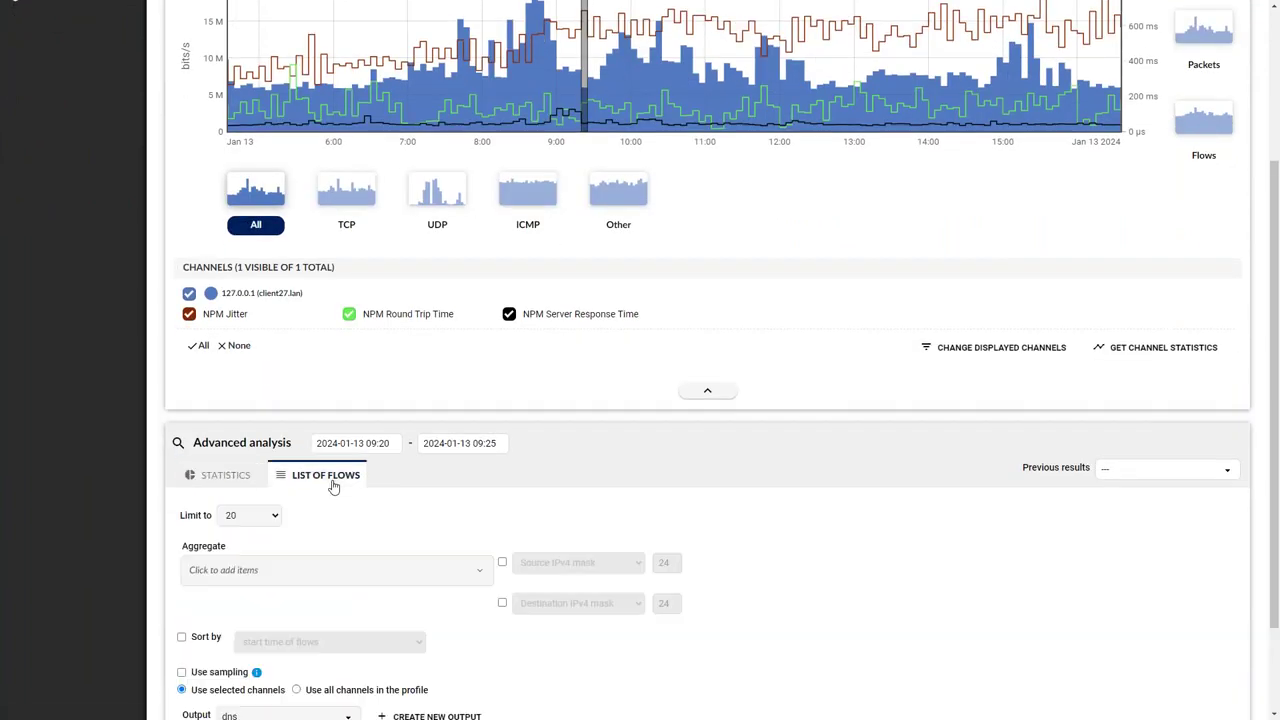
{"action": "scroll", "coordinate": [340, 476], "scroll_direction": "down", "scroll_amount": 1}
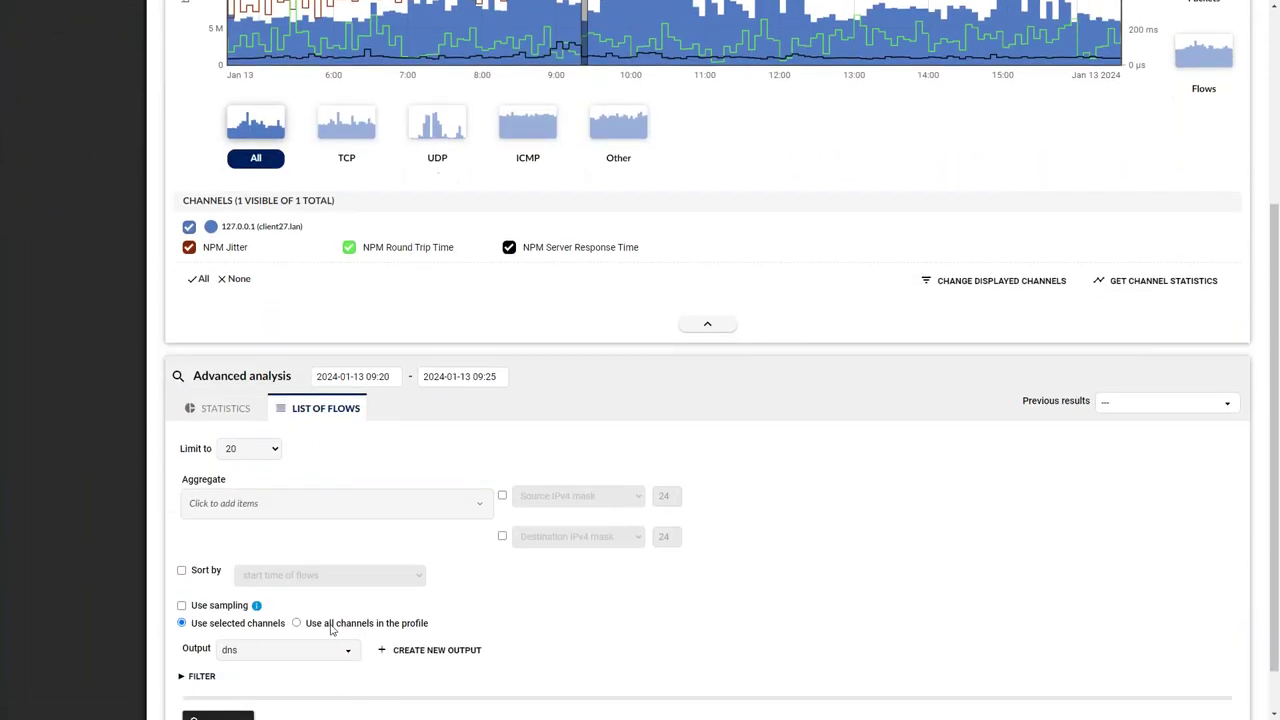
{"action": "left_click", "coordinate": [337, 652]}
{"action": "left_click", "coordinate": [268, 669]}
{"action": "scroll", "coordinate": [440, 417], "scroll_direction": "down", "scroll_amount": 1}
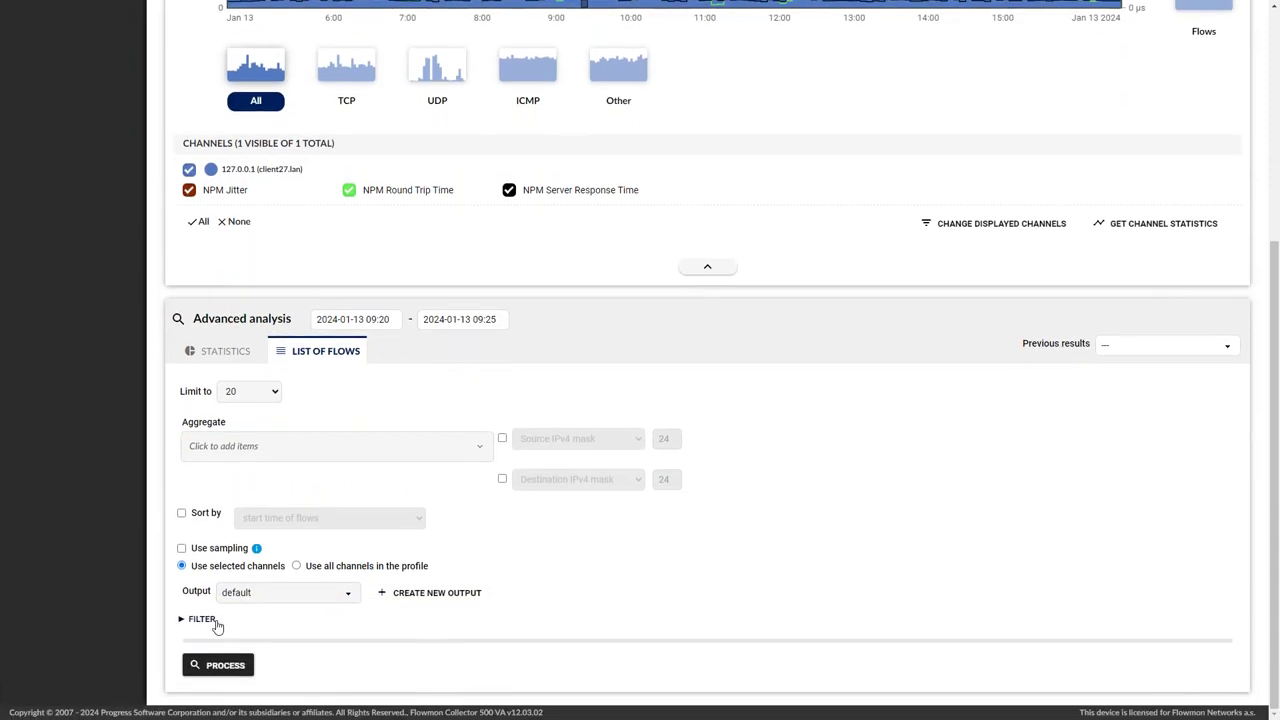
Filter the list of flows by "ip 192.168.222.242 and ip 192.168.222.22" and process the request
{"action": "left_click", "coordinate": [201, 619]}
{"action": "scroll", "coordinate": [300, 590], "scroll_direction": "down", "scroll_amount": 1}
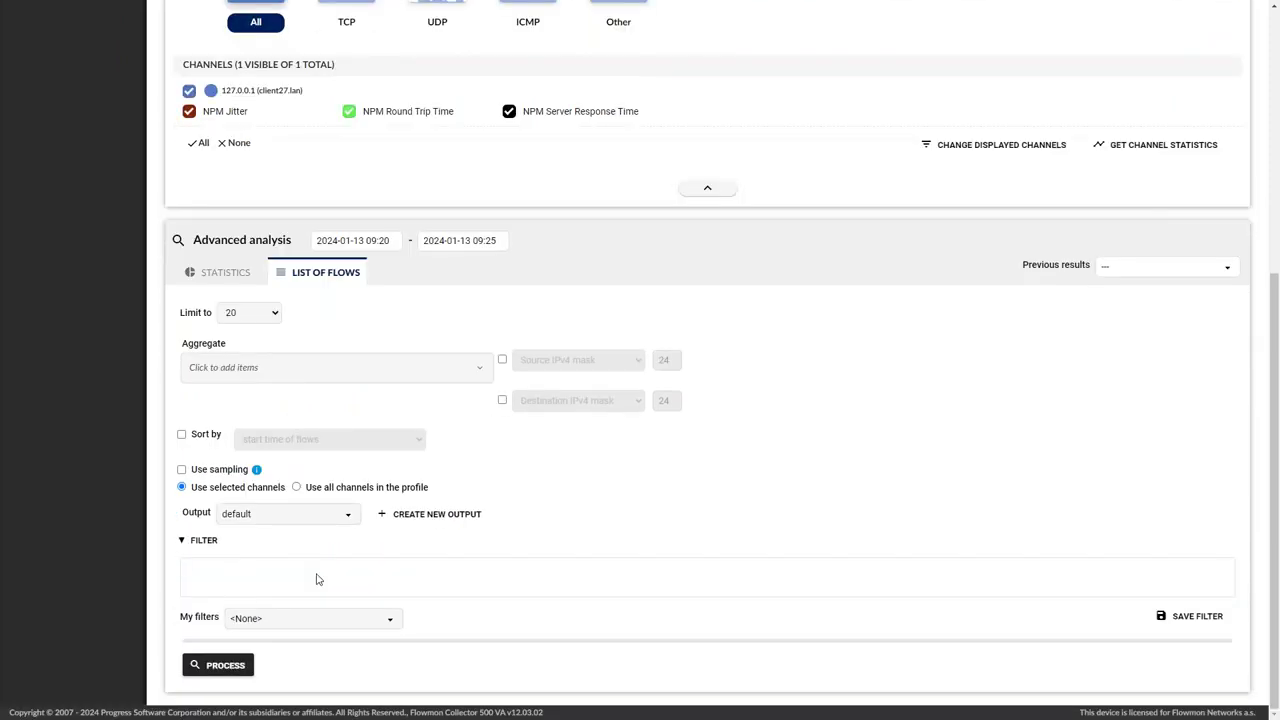
{"action": "type", "text": "ip 192.168.222.242 and "}
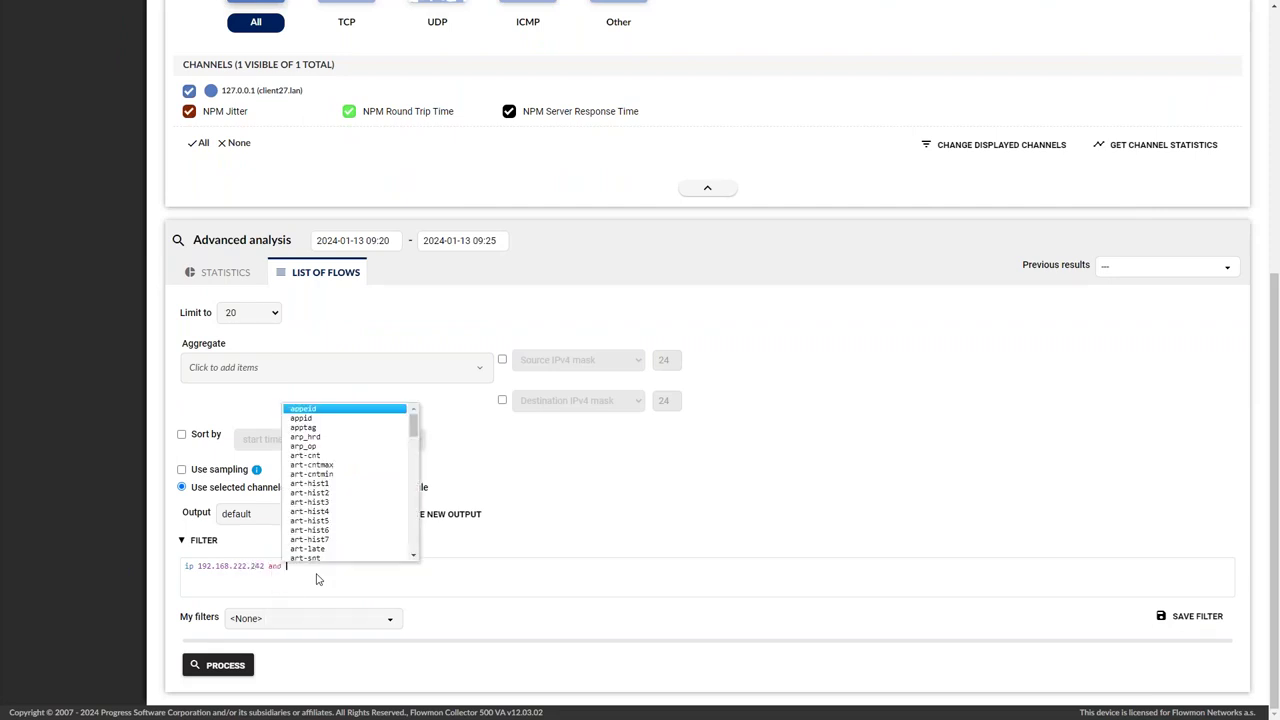
{"action": "type", "text": "ip 192."}
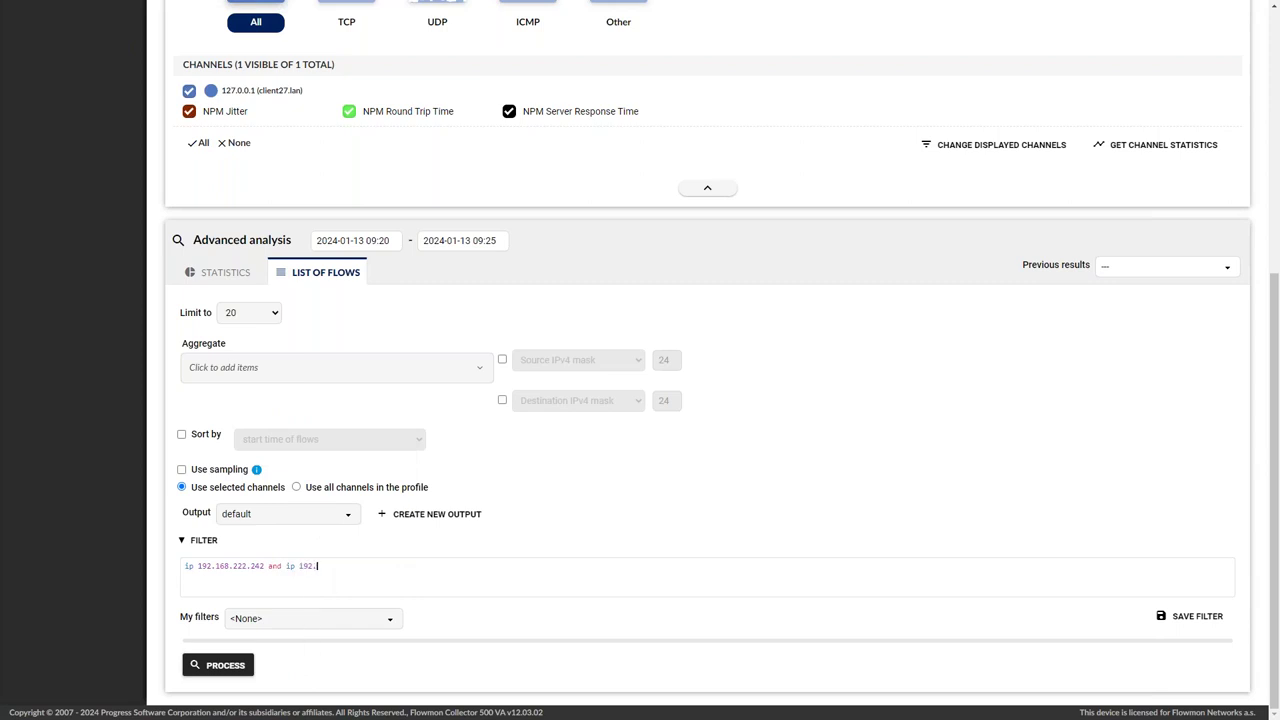
{"action": "type", "text": "168.222.22"}
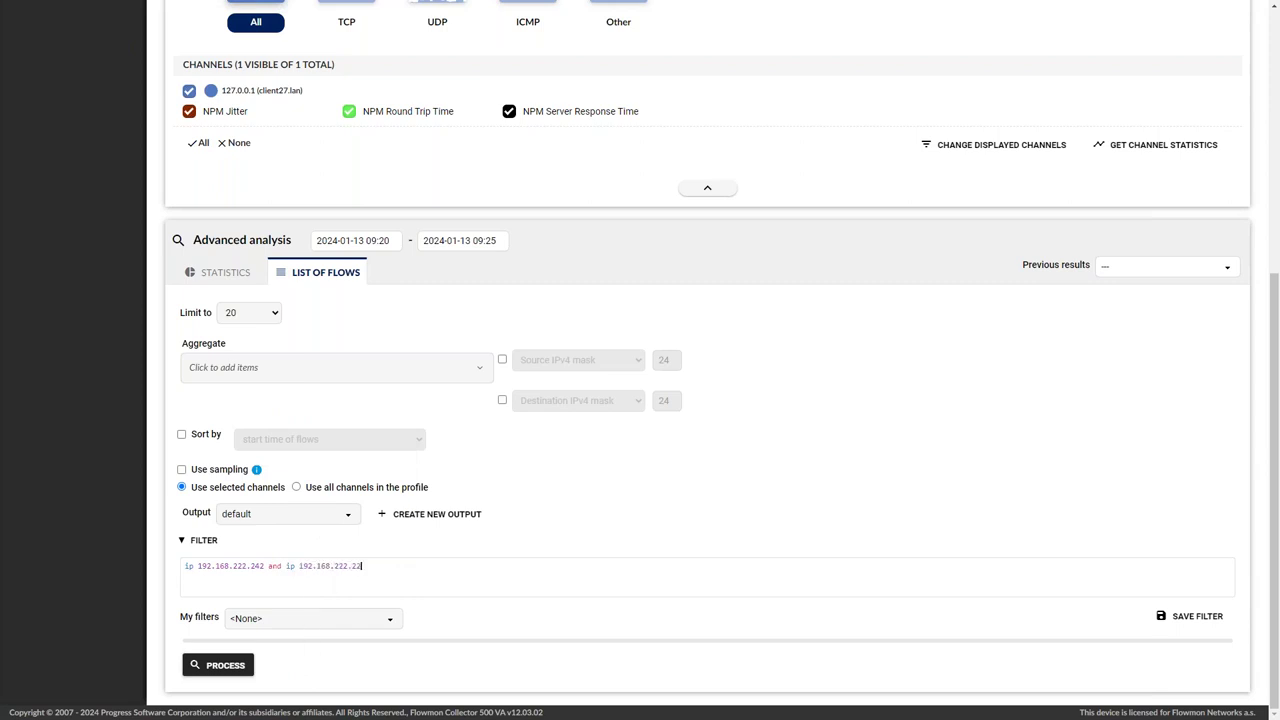
{"action": "left_click", "coordinate": [225, 666]}
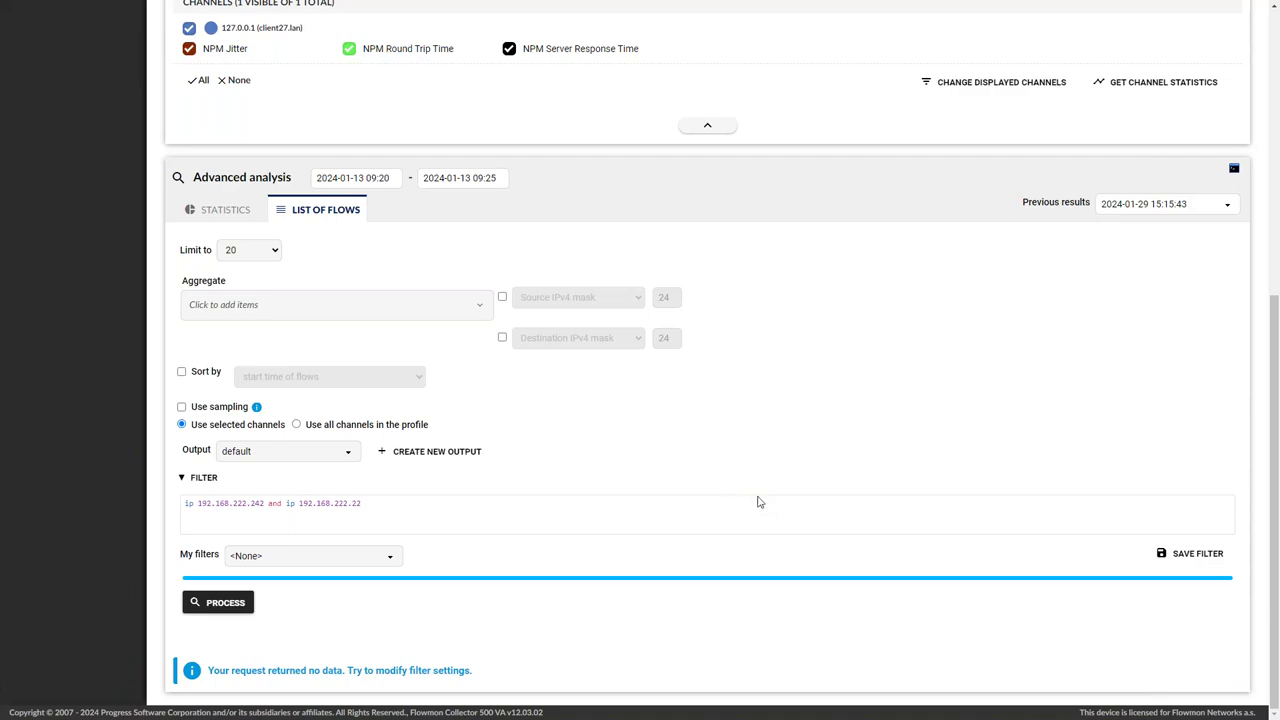
{"action": "scroll", "coordinate": [760, 451], "scroll_direction": "up", "scroll_amount": 4}
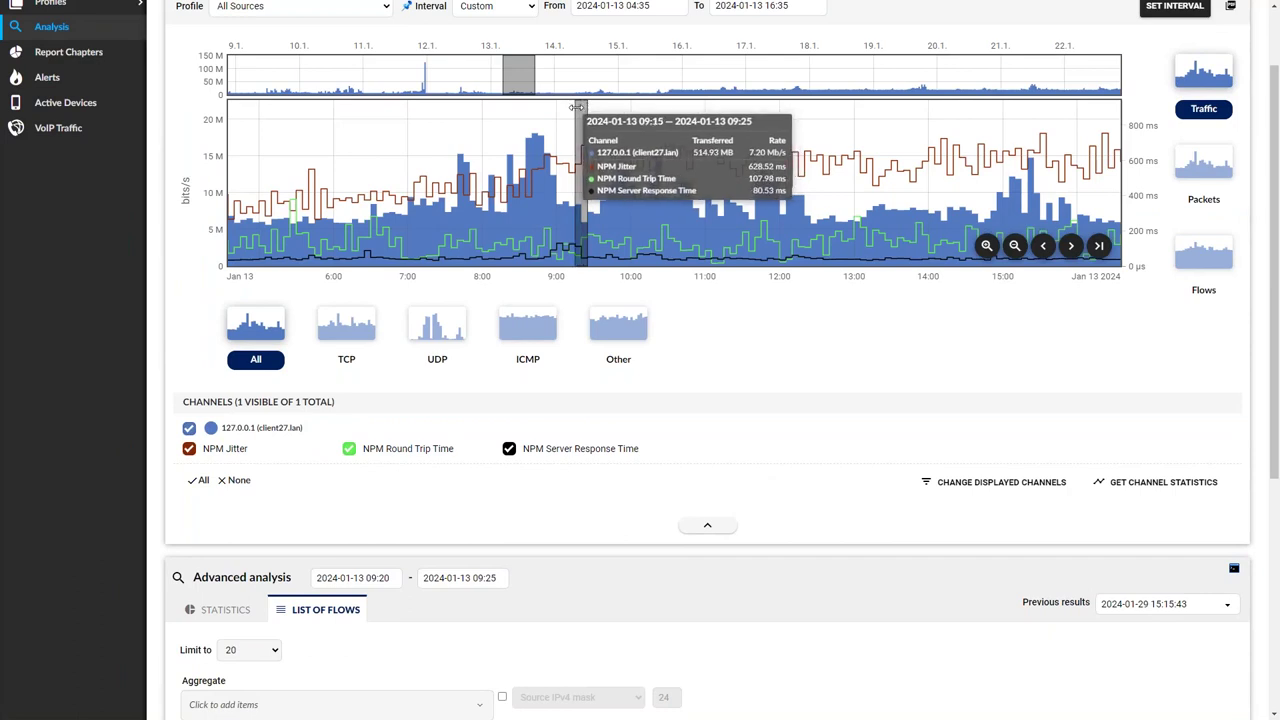
{"action": "left_click", "coordinate": [582, 245]}
{"action": "scroll", "coordinate": [608, 346], "scroll_direction": "down", "scroll_amount": 3}
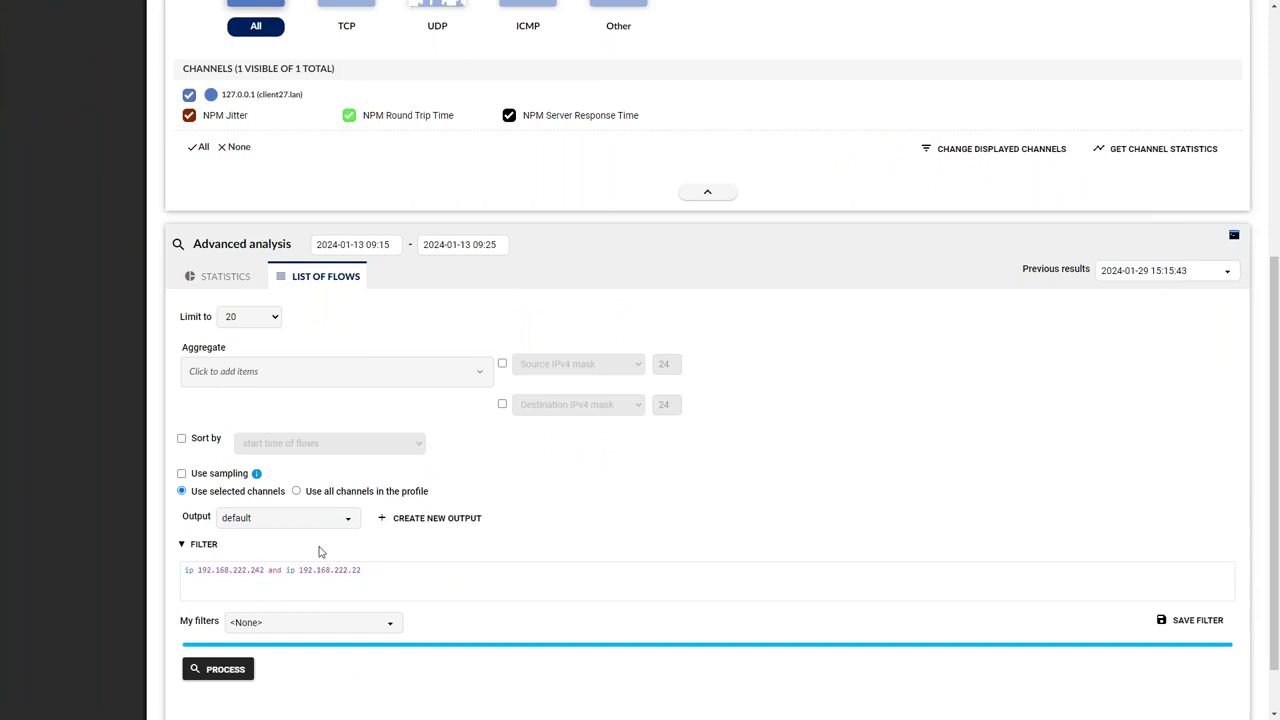
Replace the filter's first IP condition with dns-qname "server22.lan", combined by "and" with ip 192.168.222.22
{"action": "left_click_drag", "start_coordinate": [284, 569], "coordinate": [414, 568]}
{"action": "key", "text": "ctrl+c"}
{"action": "key", "text": "ctrl+a"}
{"action": "key", "text": "ctrl+v"}
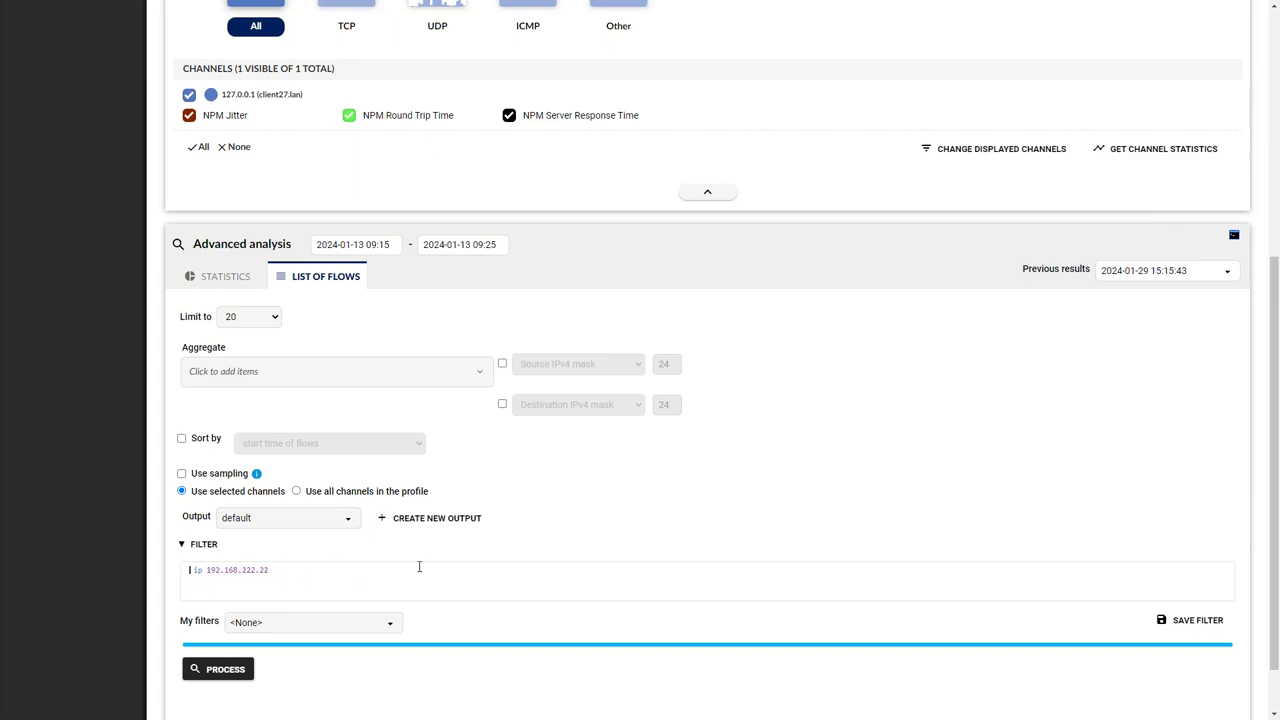
{"action": "type", "text": "dns-q"}
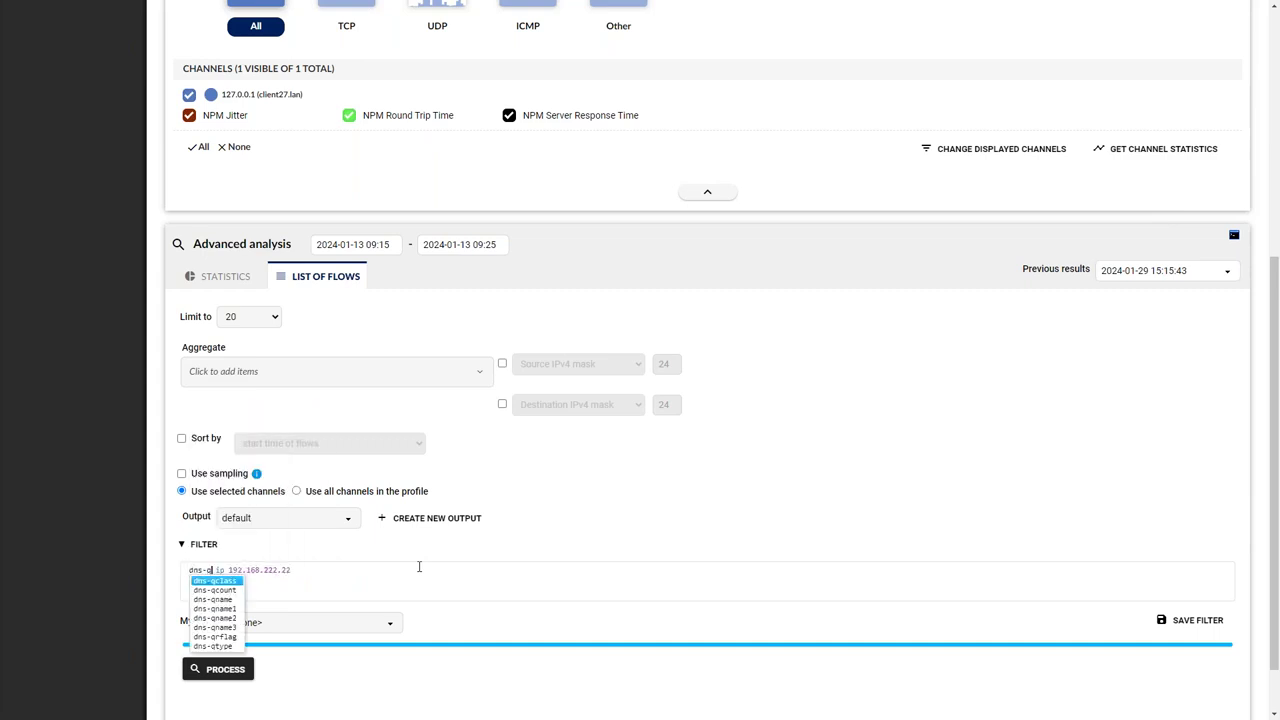
{"action": "key", "text": "Down"}
{"action": "key", "text": "Down"}
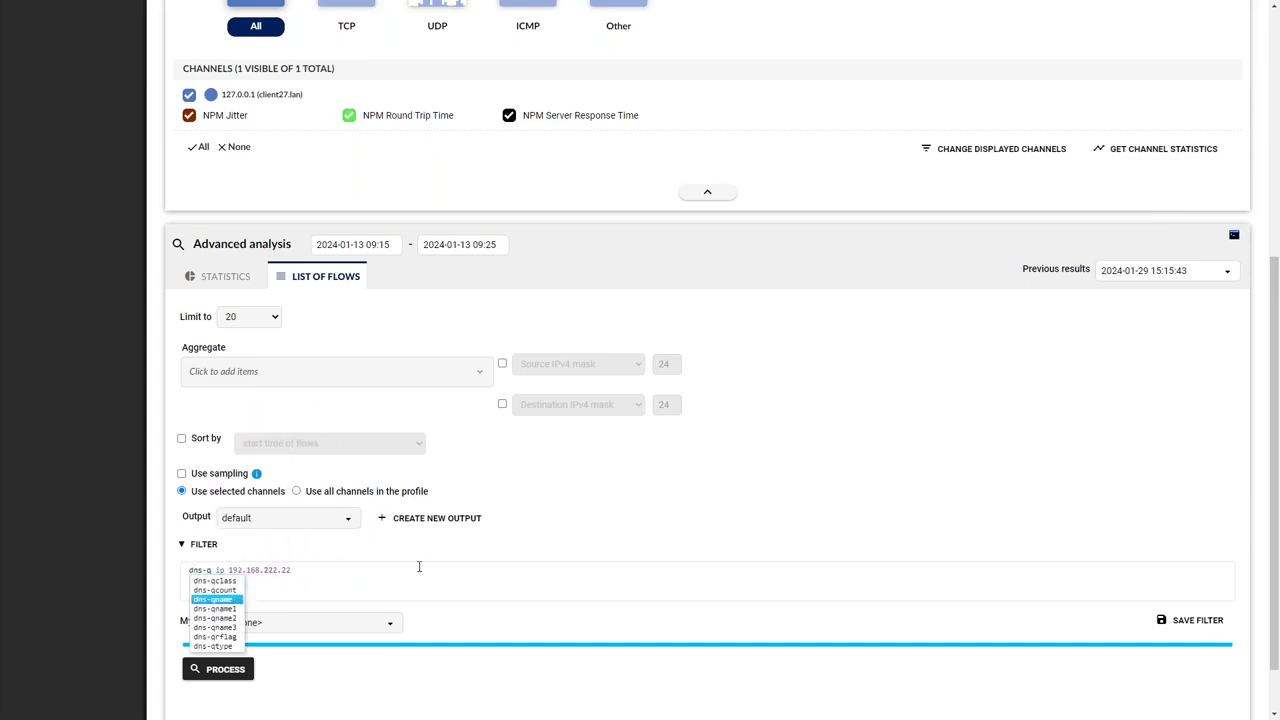
{"action": "key", "text": "Return"}
{"action": "type", "text": "\"\""}
{"action": "type", "text": "server22"}
{"action": "type", "text": ".lan"}
{"action": "type", "text": " and"}
{"action": "key", "text": "Home"}
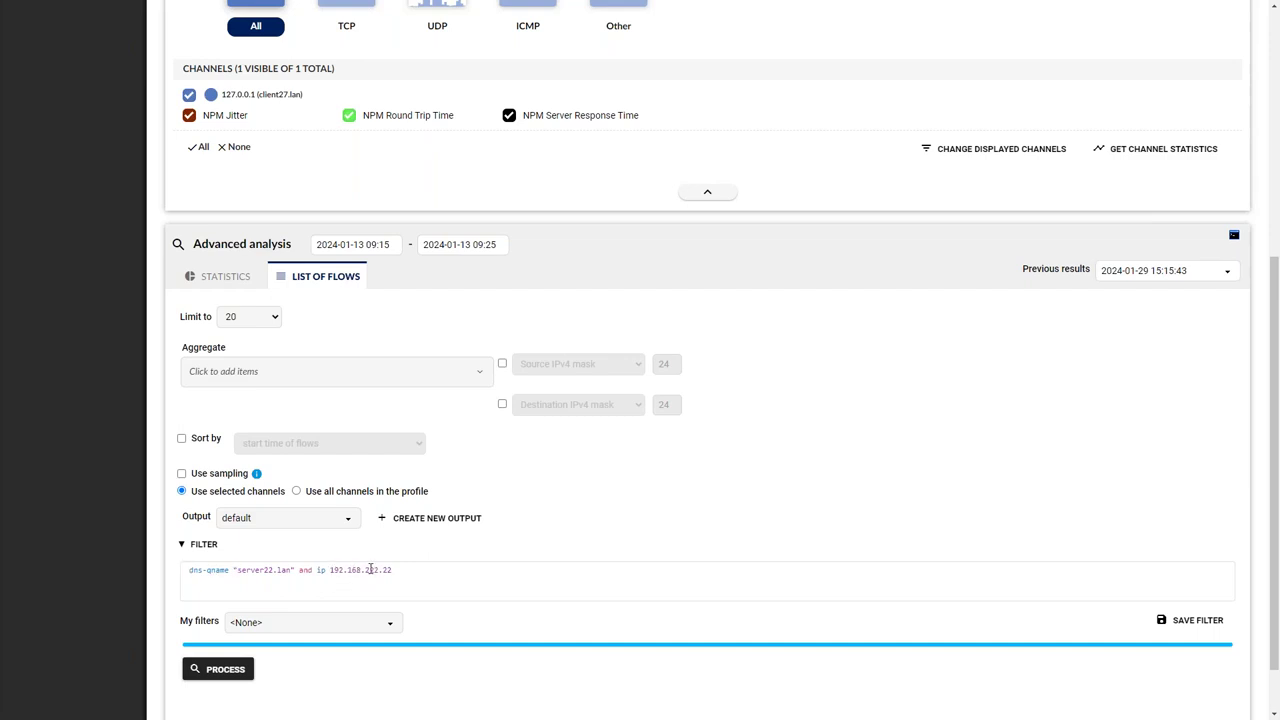
Change the IP address in the DNS filter to 192.168.222.242 and list the matching flows
{"action": "left_click", "coordinate": [392, 570]}
{"action": "key", "text": "BackSpace"}
{"action": "type", "text": "42"}
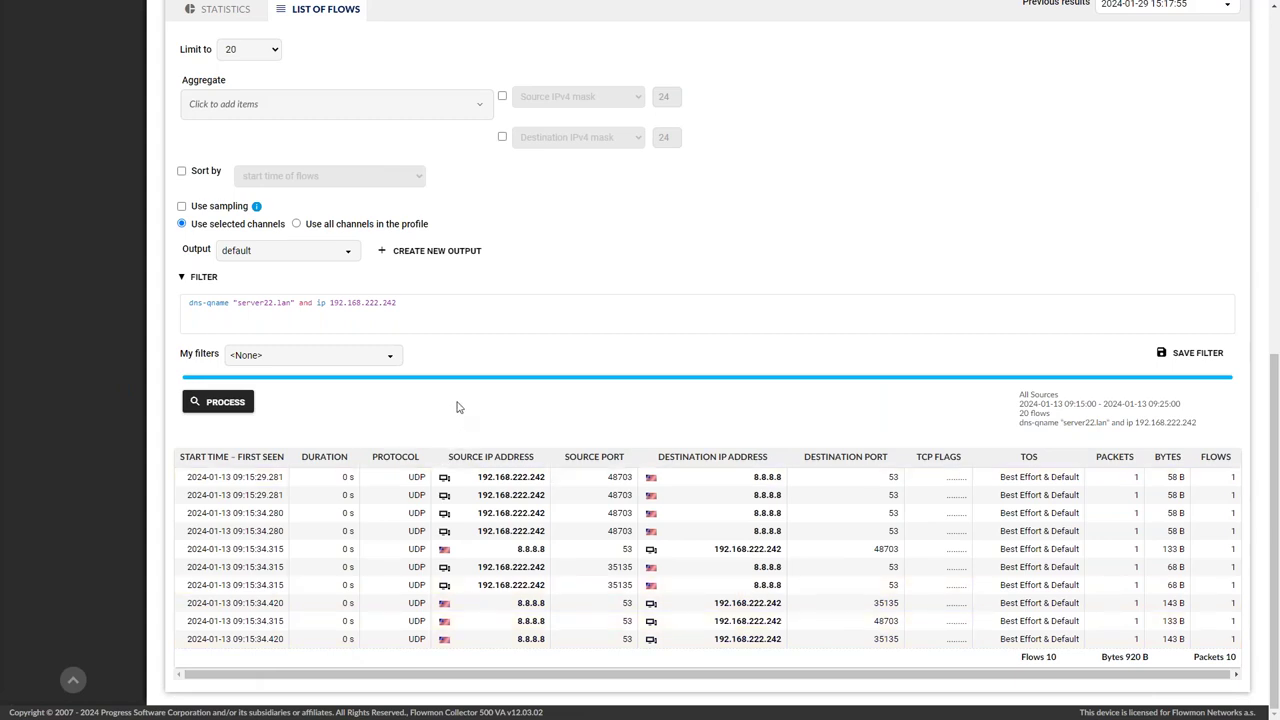
Set the flow list output to dns, and review the DNS fields in that output's definition without saving anything
{"action": "left_click", "coordinate": [331, 254]}
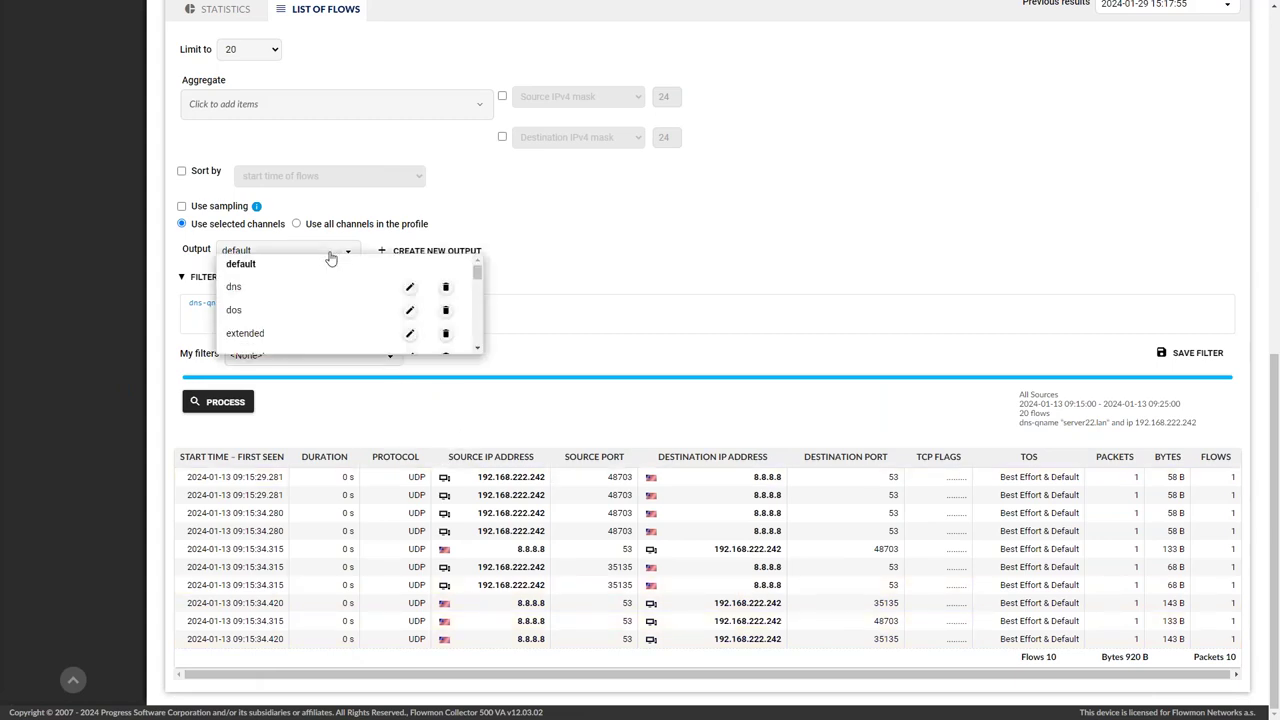
{"action": "left_click", "coordinate": [237, 288]}
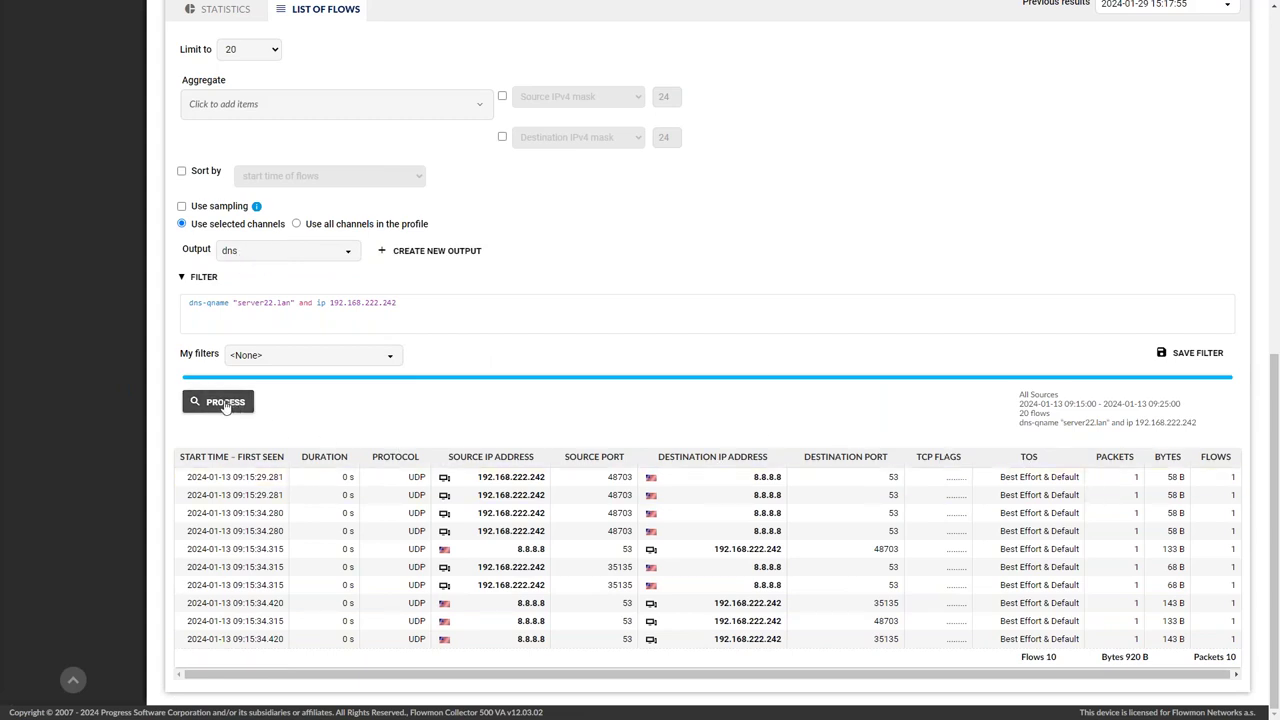
{"action": "left_click", "coordinate": [349, 253]}
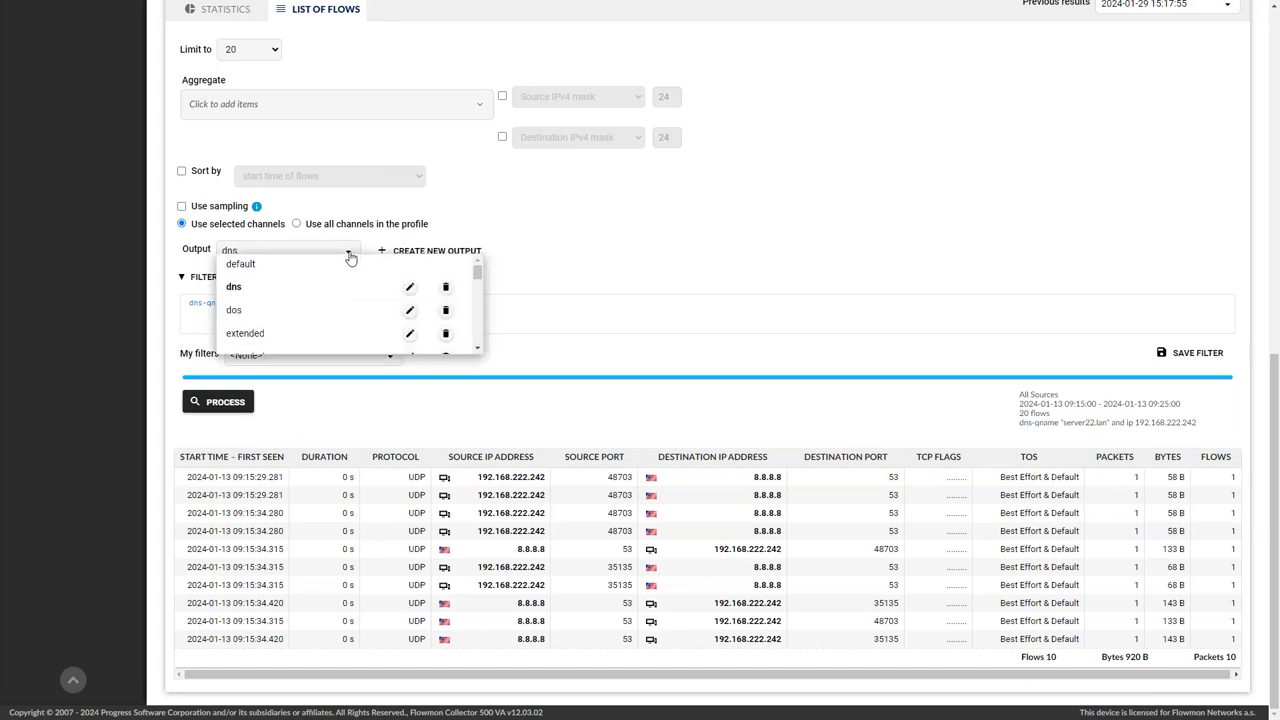
{"action": "left_click", "coordinate": [395, 289]}
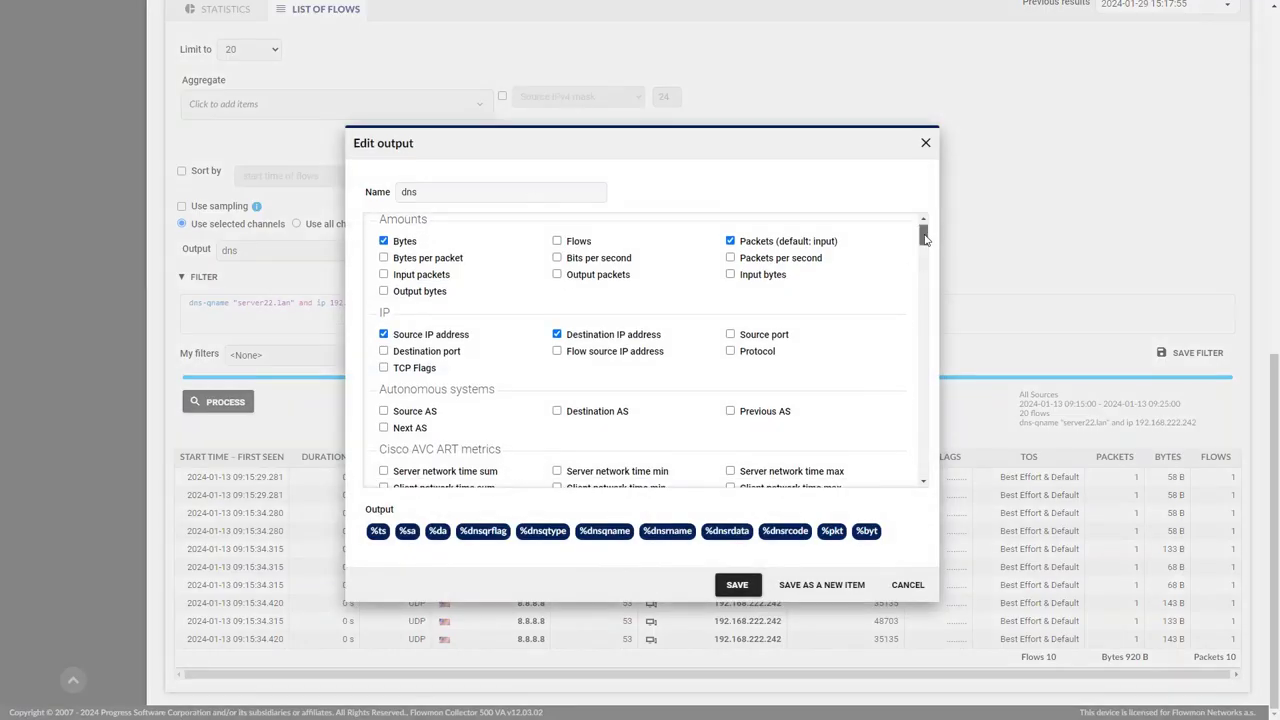
{"action": "left_click_drag", "start_coordinate": [924, 235], "coordinate": [923, 283]}
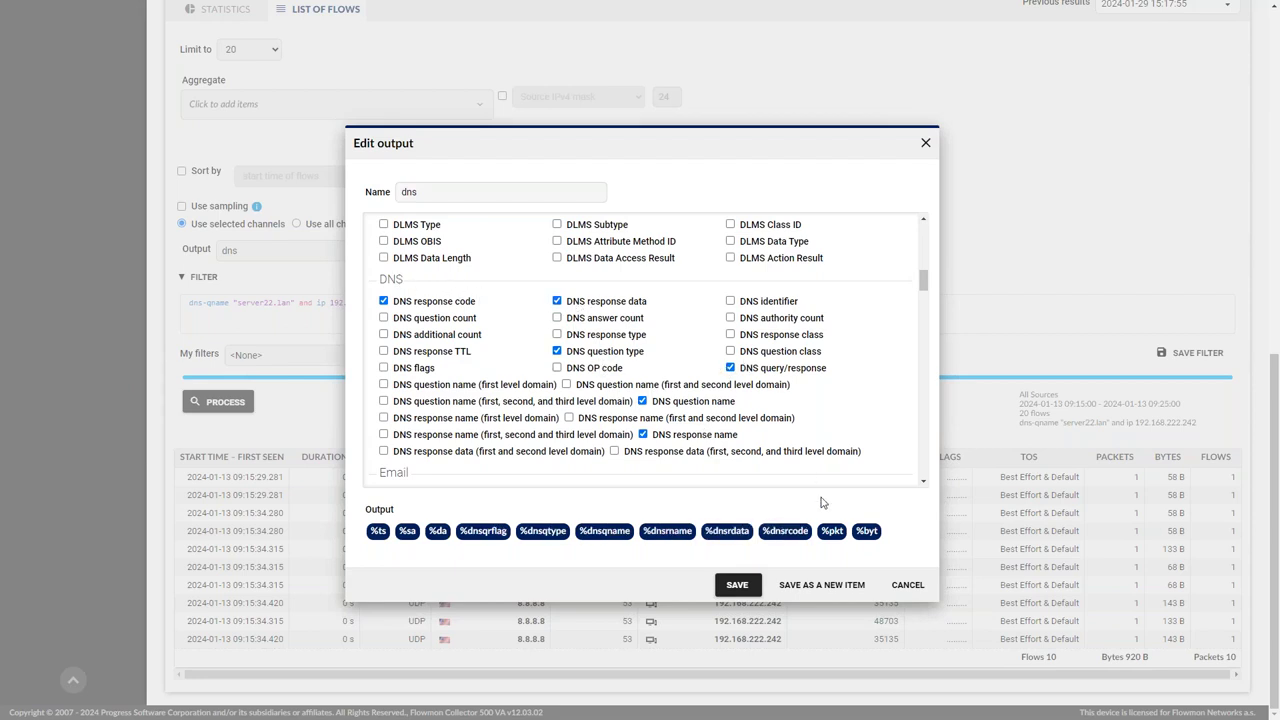
{"action": "left_click", "coordinate": [906, 585]}
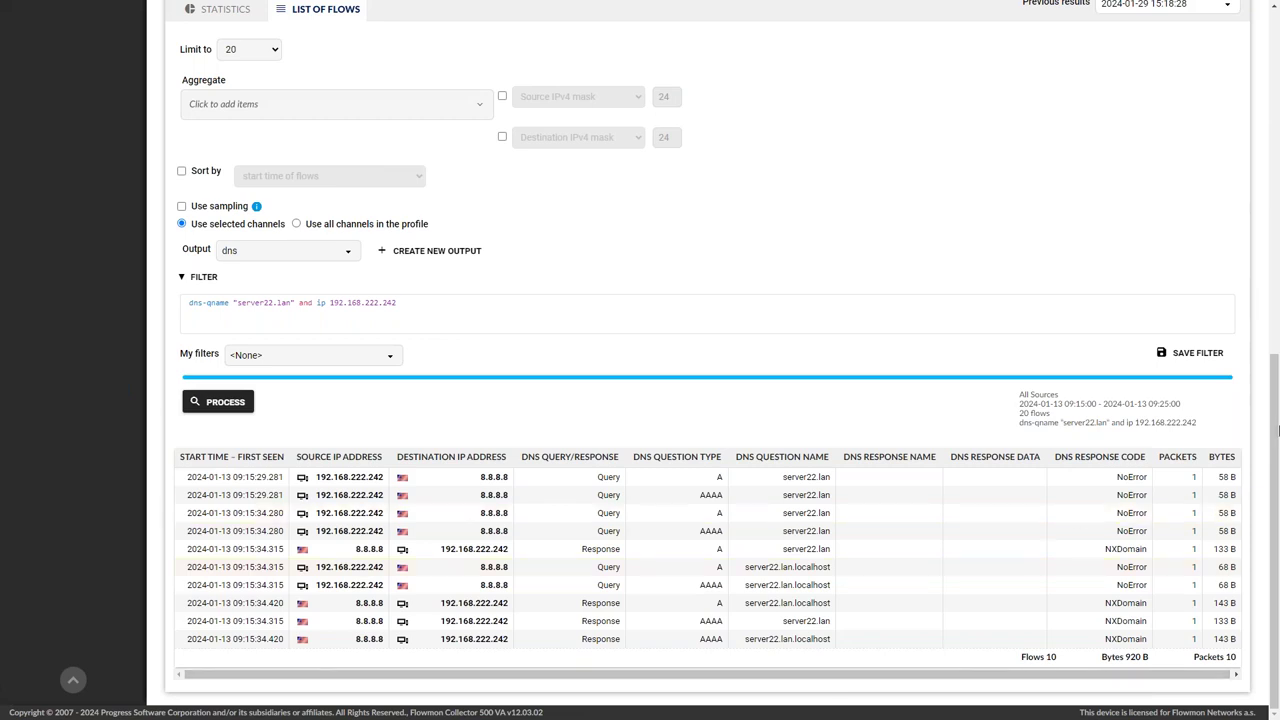
{"action": "left_click_drag", "start_coordinate": [1277, 430], "coordinate": [1277, 349]}
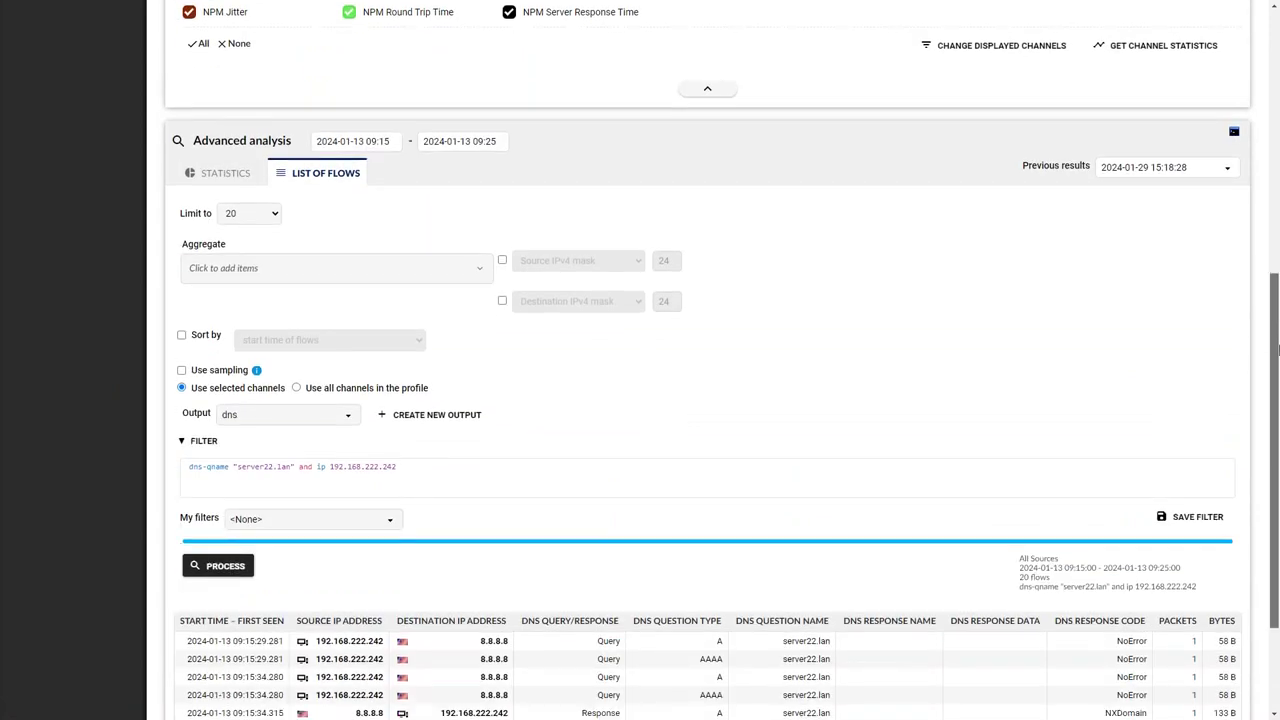
{"action": "left_click_drag", "start_coordinate": [1277, 350], "coordinate": [1277, 354]}
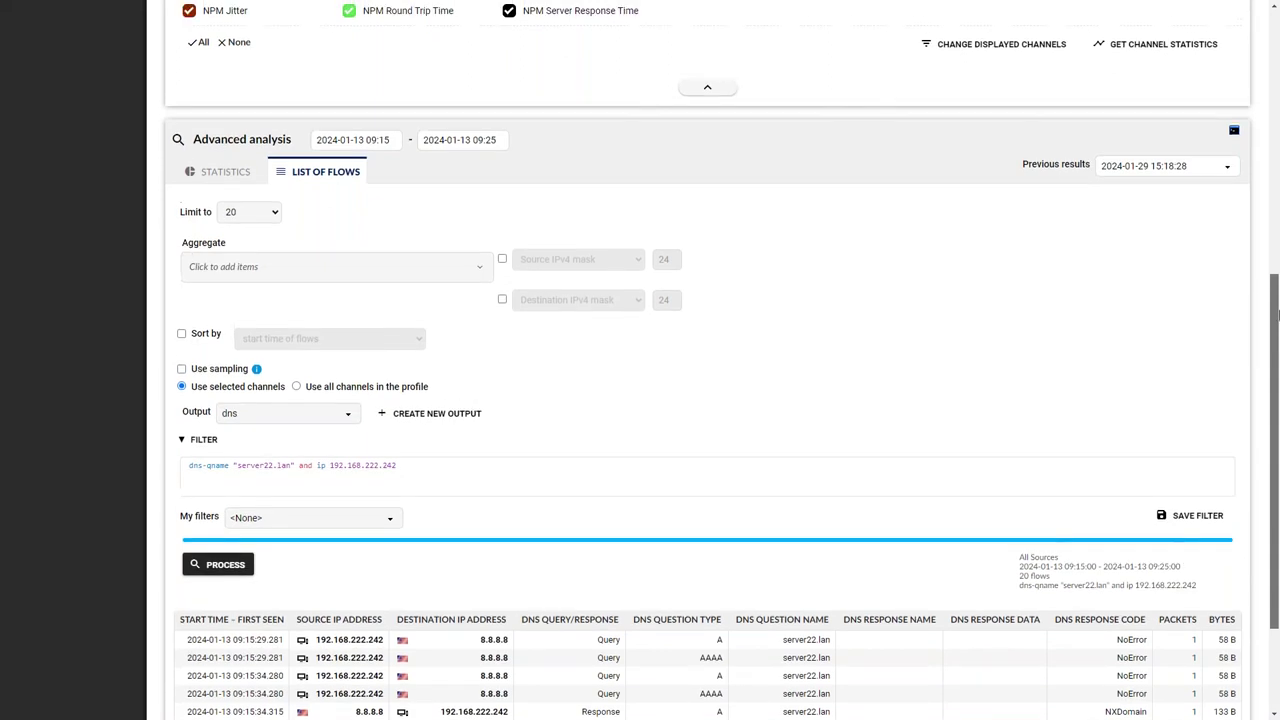
{"action": "scroll", "coordinate": [1277, 342], "scroll_direction": "up", "scroll_amount": 5}
{"action": "left_click", "coordinate": [592, 213]}
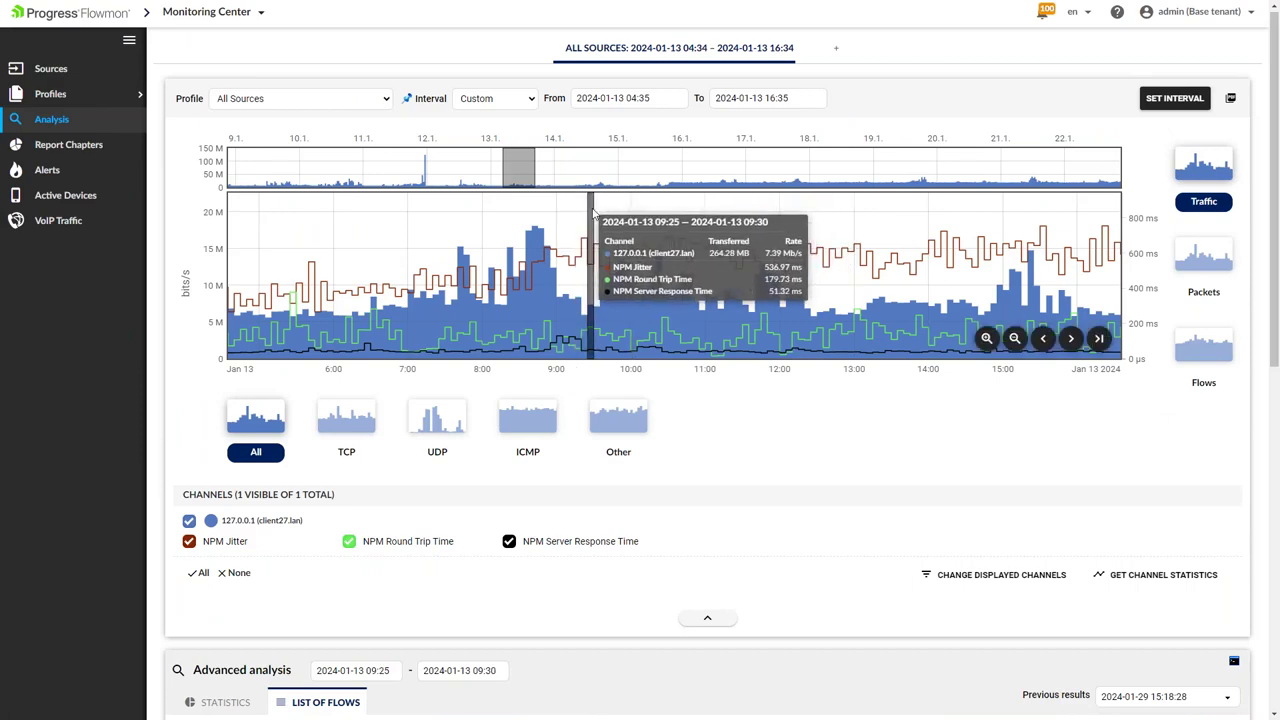
{"action": "scroll", "coordinate": [643, 353], "scroll_direction": "down", "scroll_amount": 5}
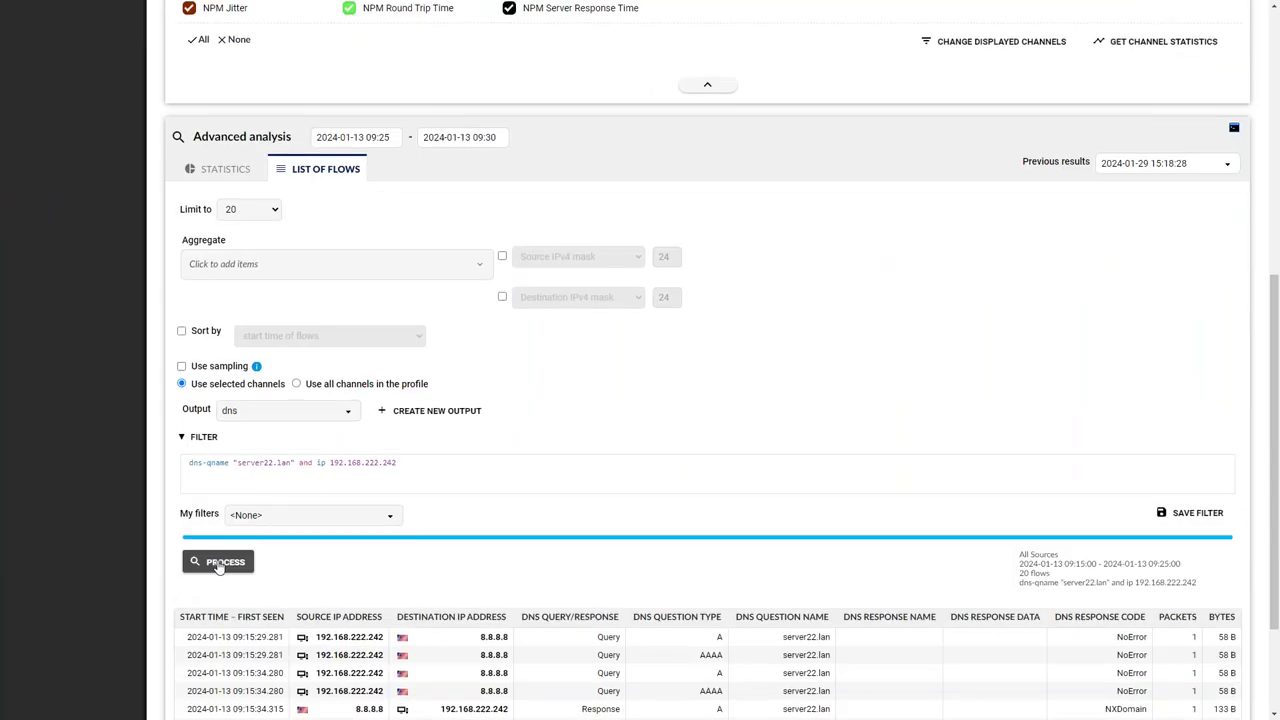
{"action": "left_click", "coordinate": [218, 562]}
{"action": "scroll", "coordinate": [928, 502], "scroll_direction": "down", "scroll_amount": 1}
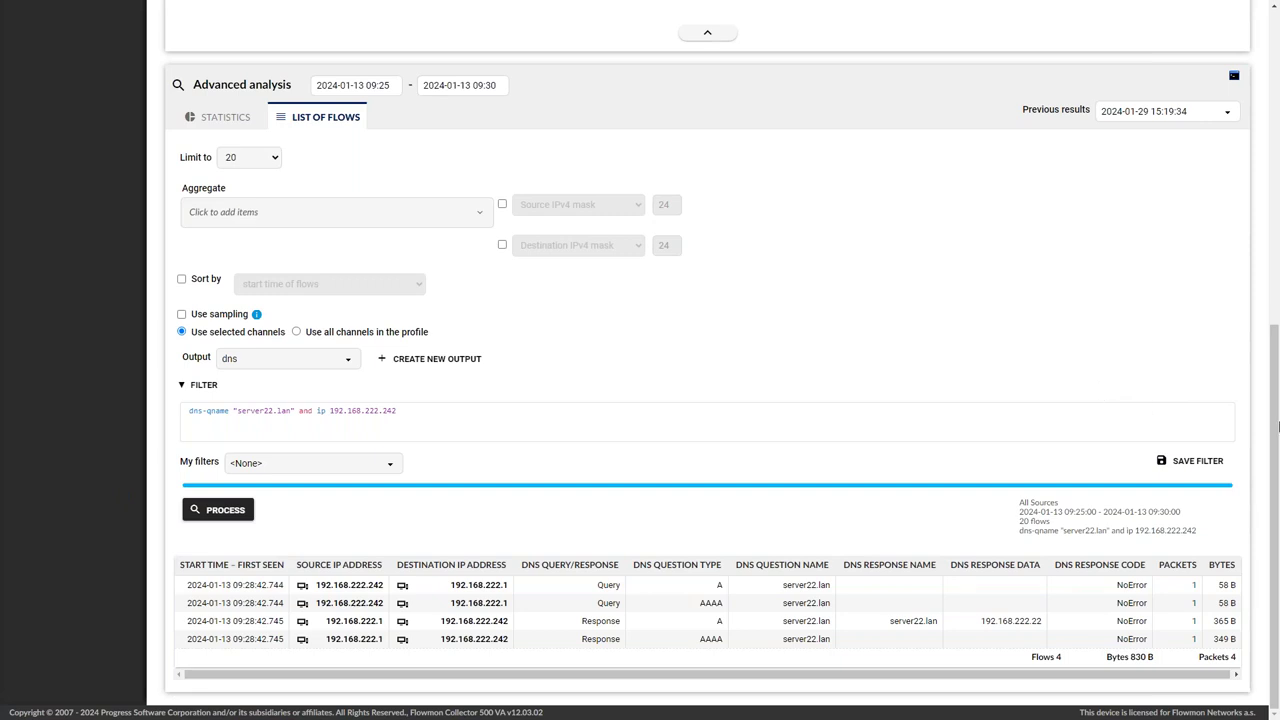
{"action": "scroll", "coordinate": [1278, 420], "scroll_direction": "up", "scroll_amount": 6}
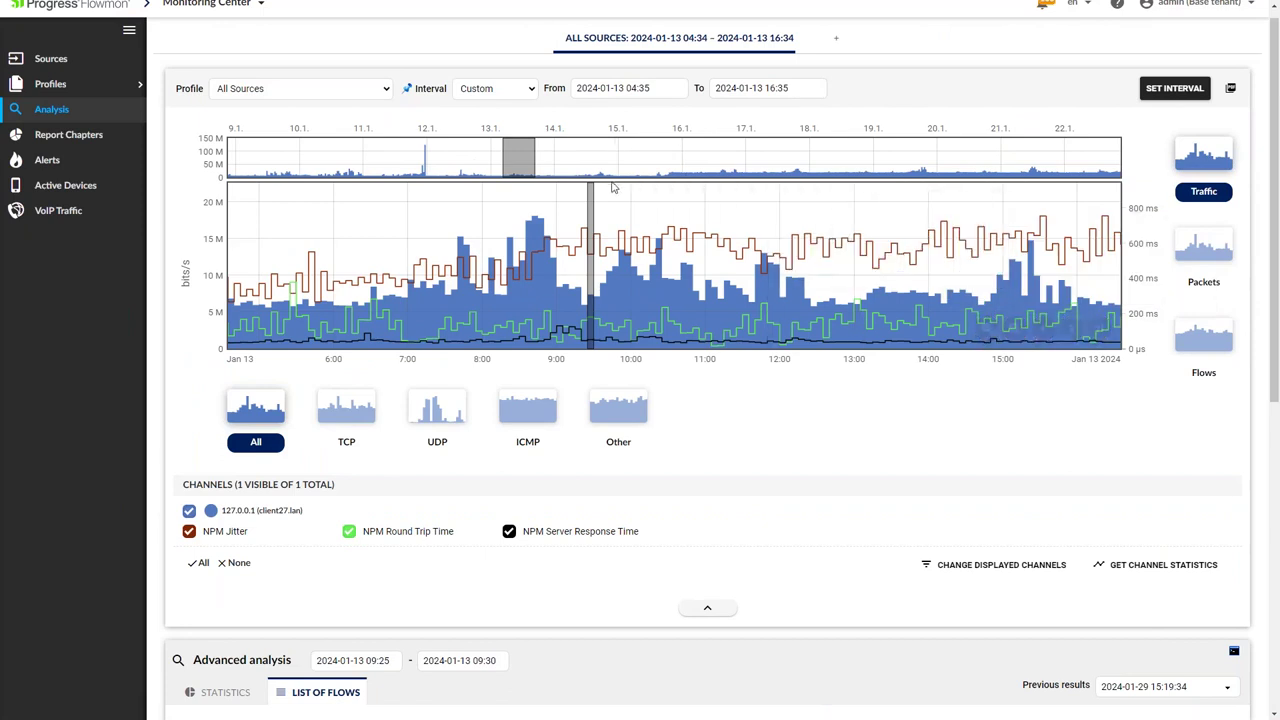
{"action": "left_click", "coordinate": [608, 200]}
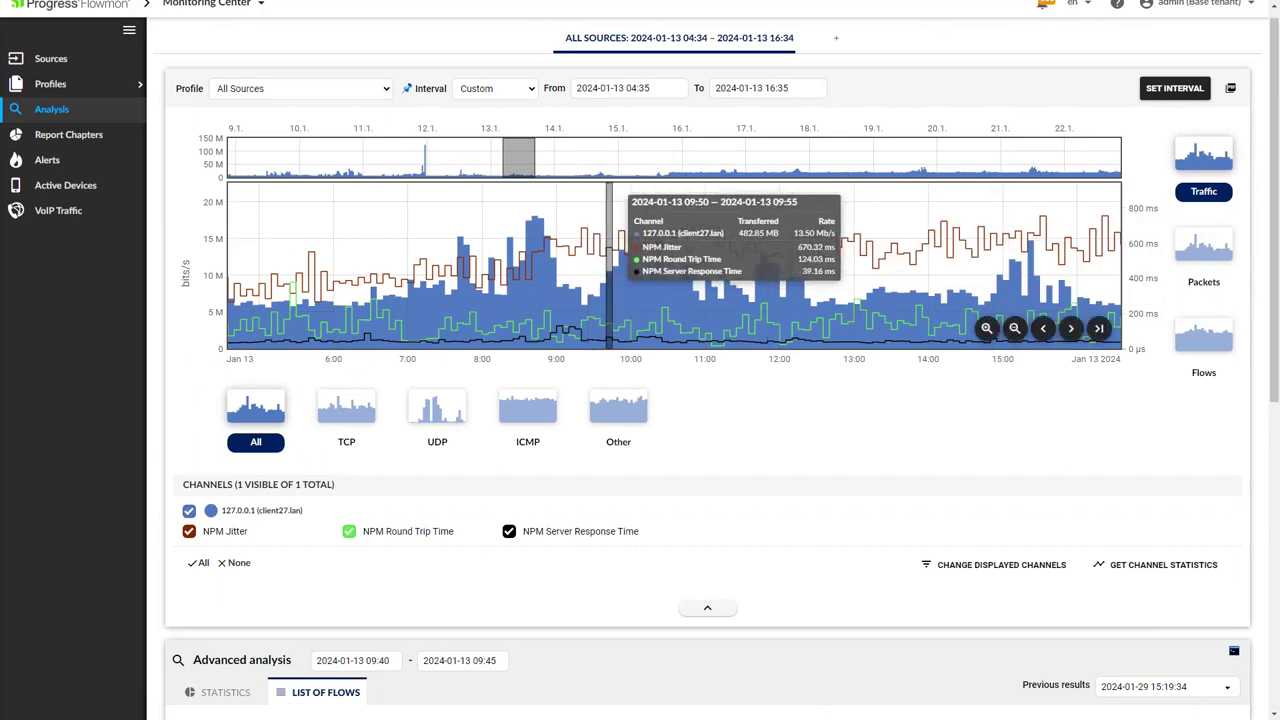
{"action": "scroll", "coordinate": [790, 420], "scroll_direction": "down", "scroll_amount": 5}
{"action": "scroll", "coordinate": [783, 390], "scroll_direction": "down", "scroll_amount": 1}
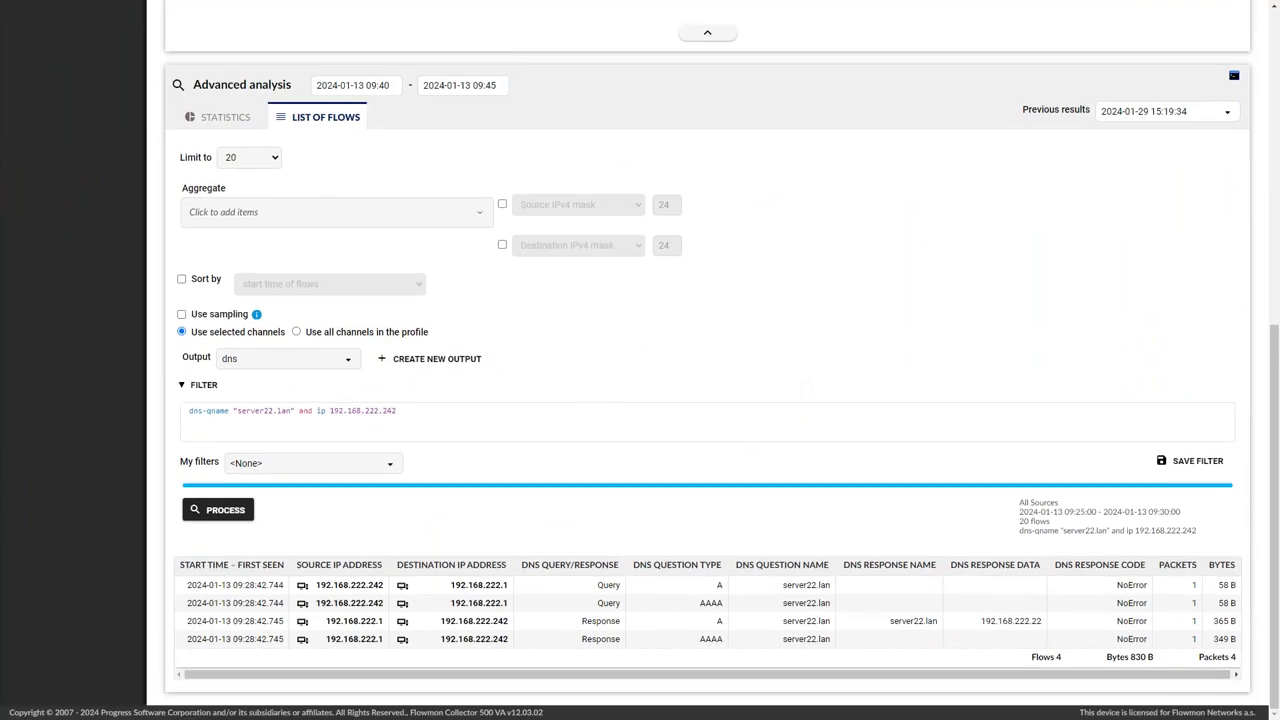
Remove the DNS name condition from the filter and extend it to "ip 192.168.222.242 and ip 192.168.222.22"
{"action": "left_click_drag", "start_coordinate": [313, 411], "coordinate": [175, 412]}
{"action": "key", "text": "BackSpace"}
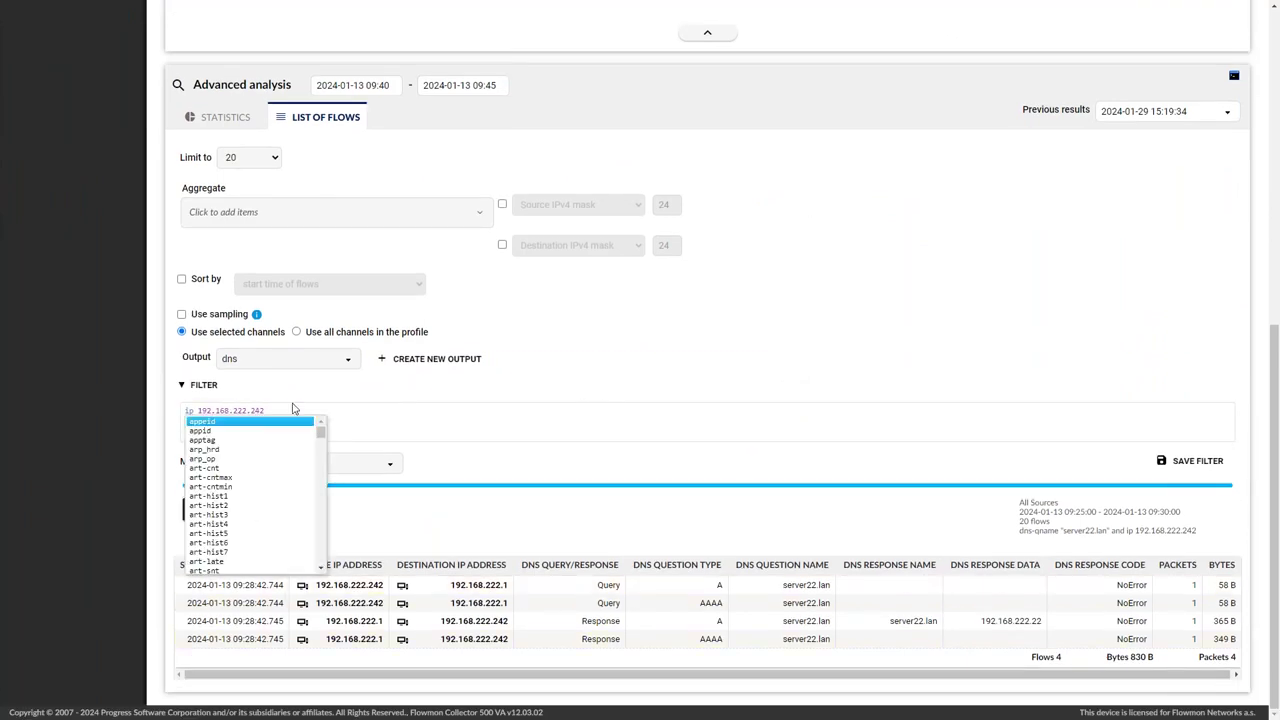
{"action": "left_click", "coordinate": [296, 408]}
{"action": "type", "text": "and i"}
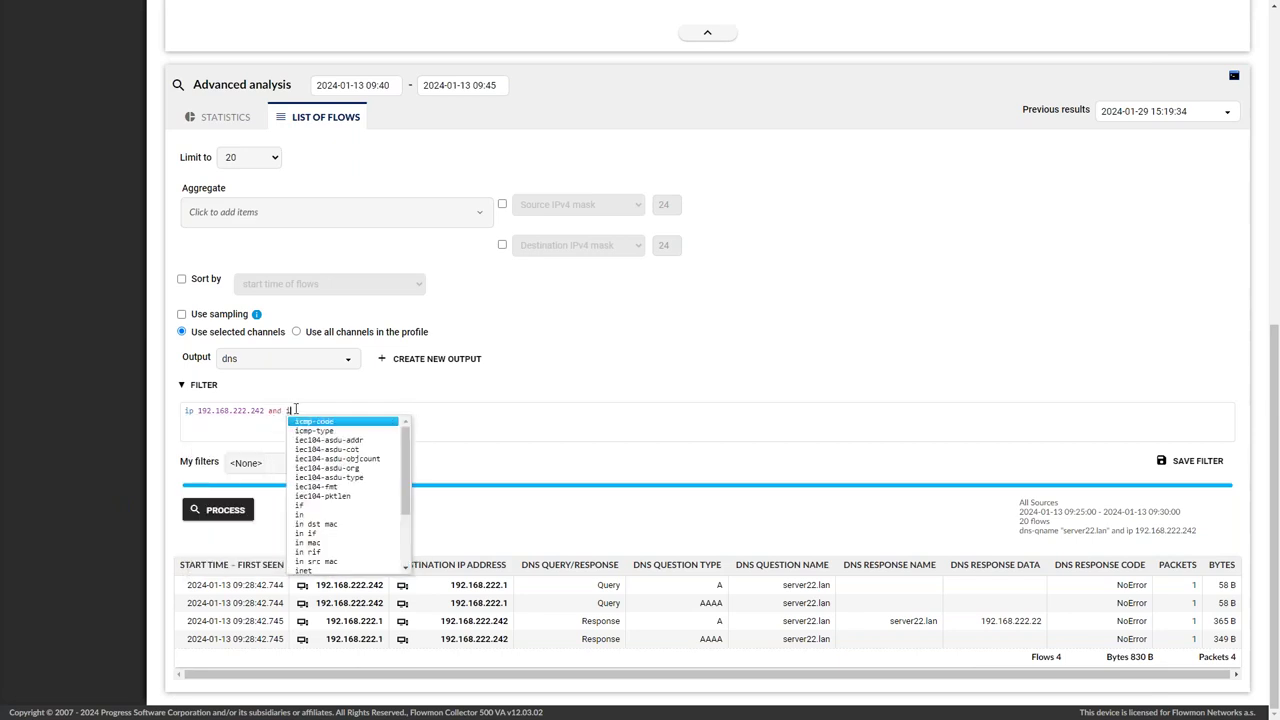
{"action": "type", "text": "p 192.168."}
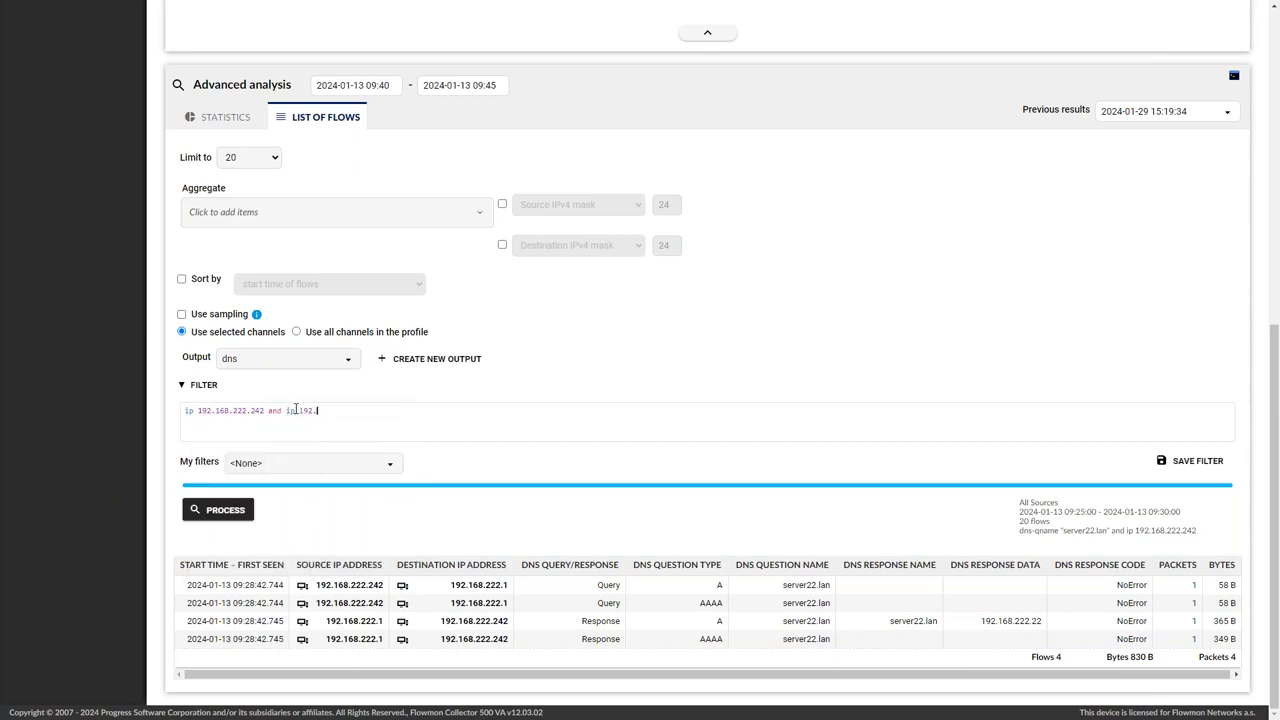
{"action": "type", "text": "222.22"}
Set the flow list output back to default and process the query between the two hosts
{"action": "left_click", "coordinate": [316, 362]}
{"action": "left_click", "coordinate": [290, 371]}
{"action": "left_click", "coordinate": [232, 512]}
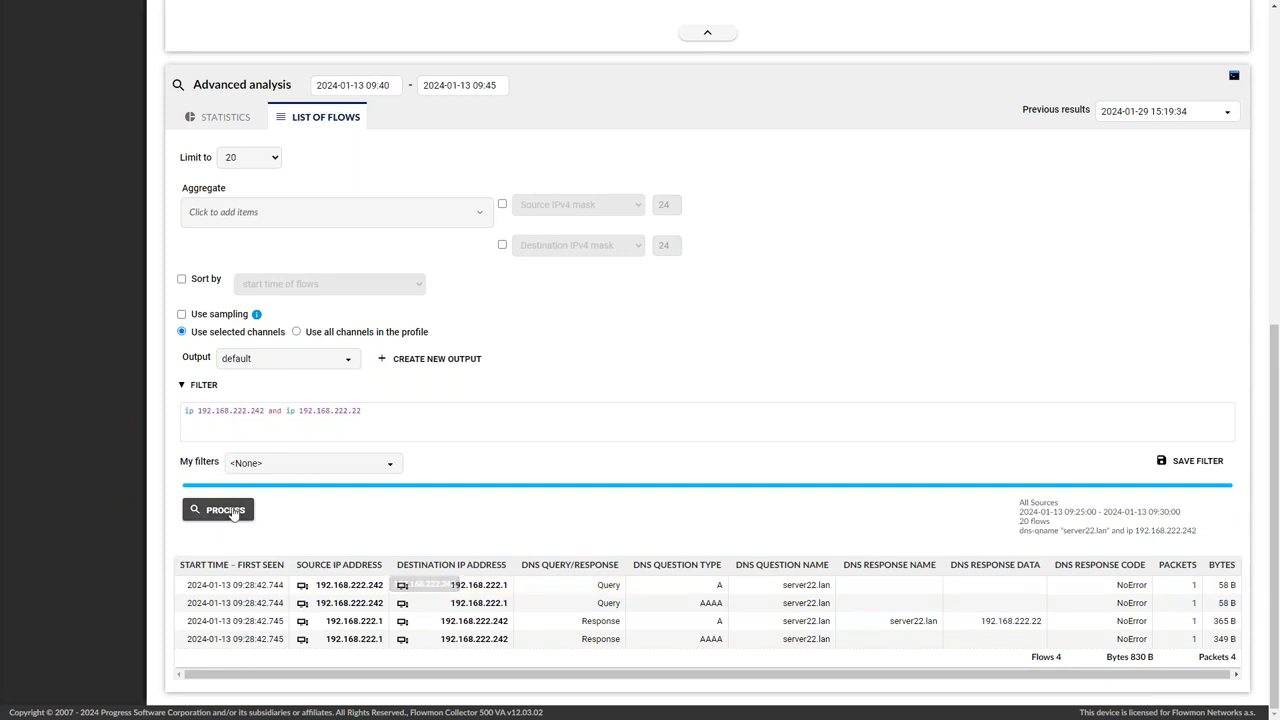
{"action": "left_click", "coordinate": [232, 512]}
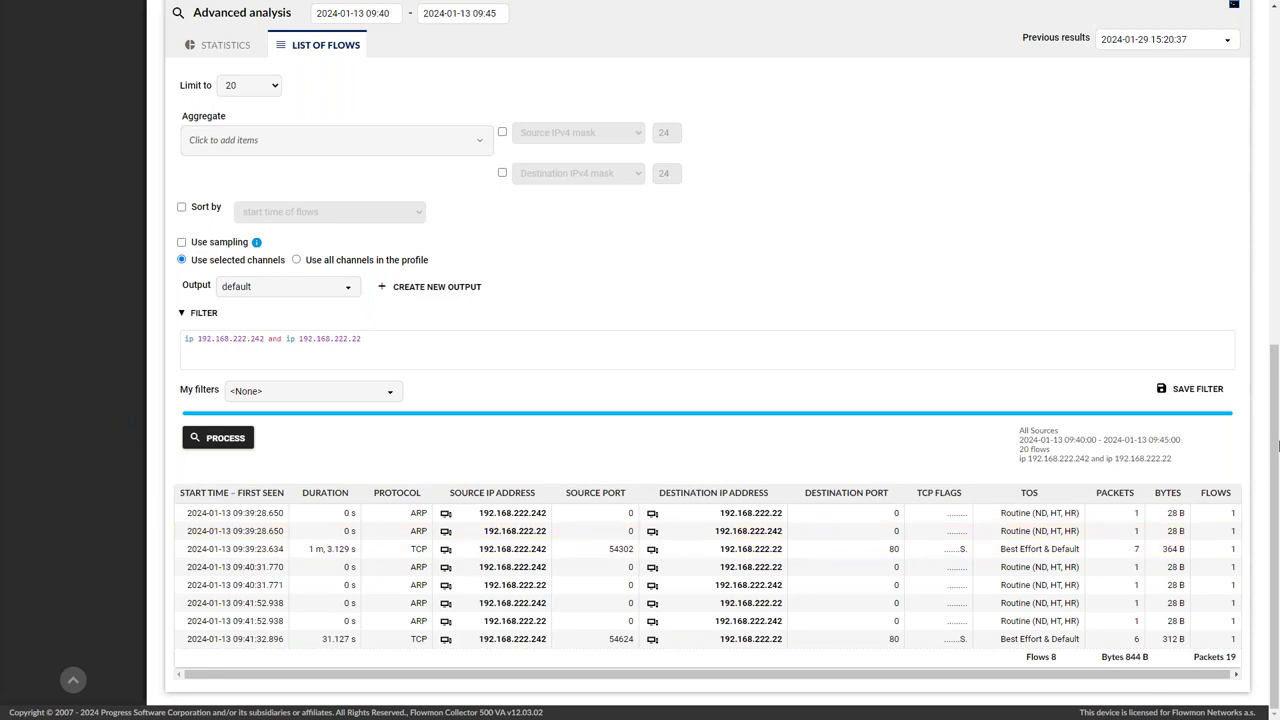
{"action": "scroll", "coordinate": [1277, 445], "scroll_direction": "up", "scroll_amount": 6}
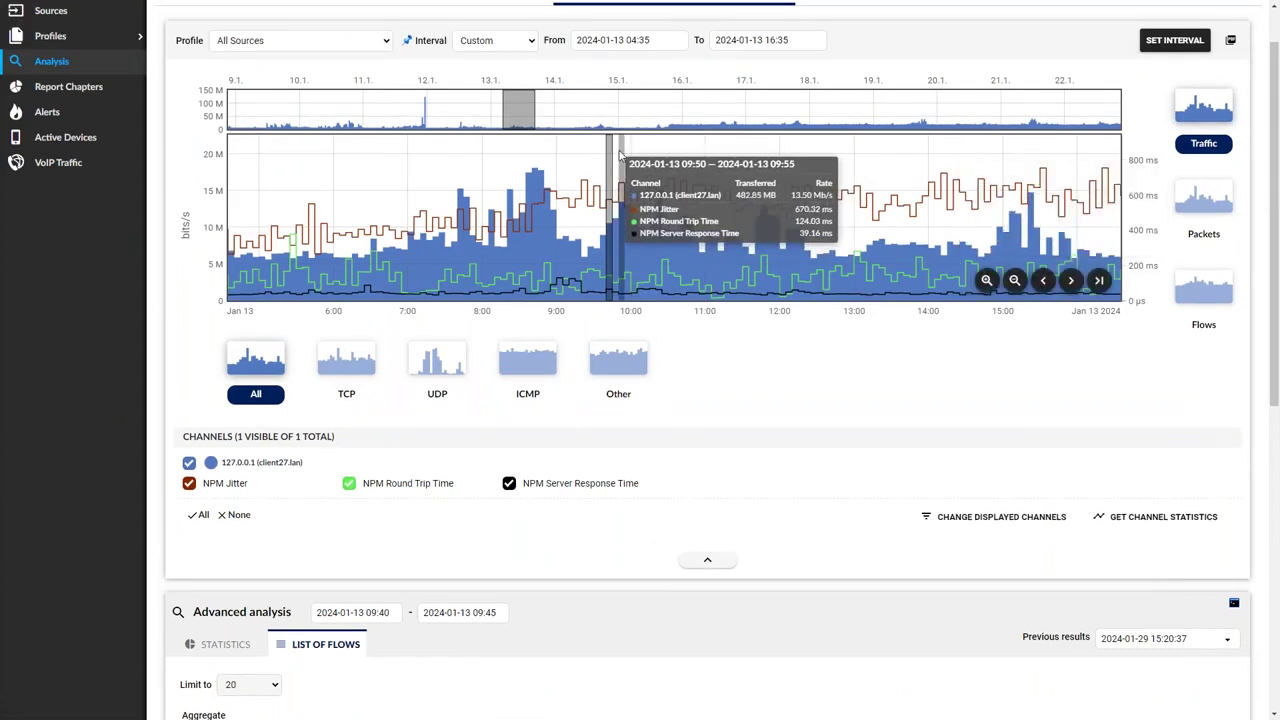
{"action": "left_click", "coordinate": [614, 155]}
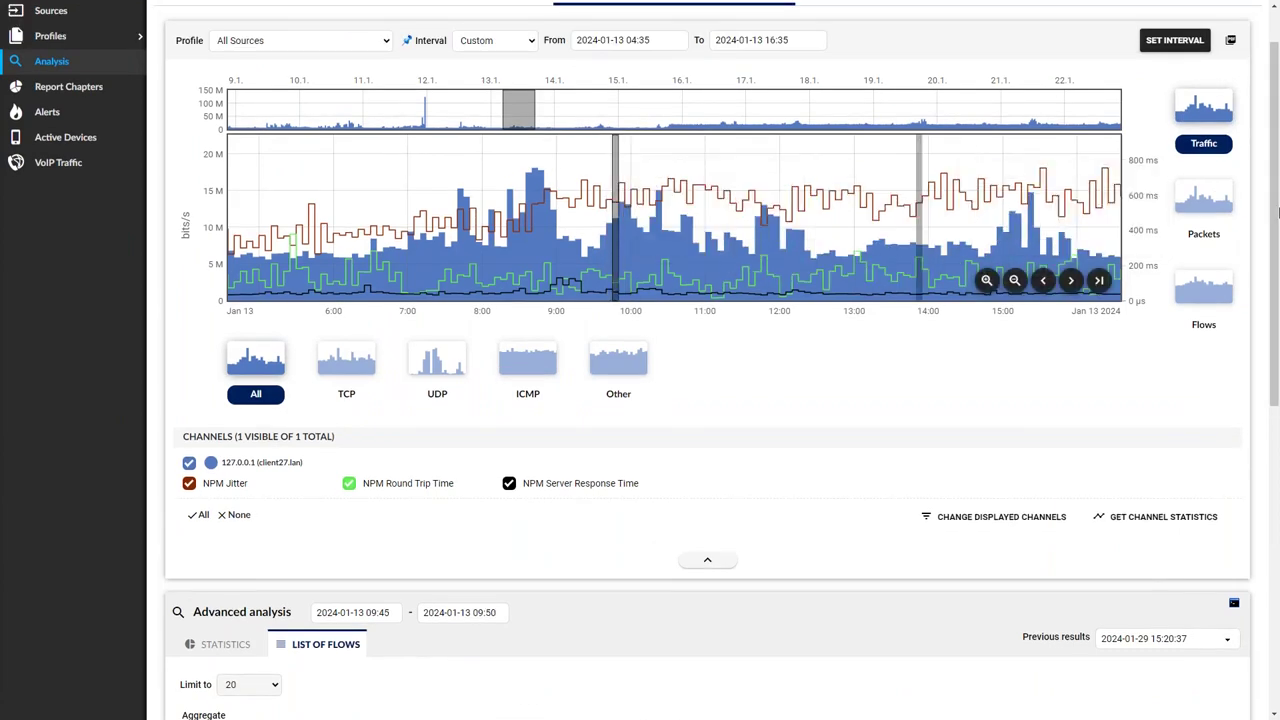
{"action": "scroll", "coordinate": [1277, 207], "scroll_direction": "down", "scroll_amount": 6}
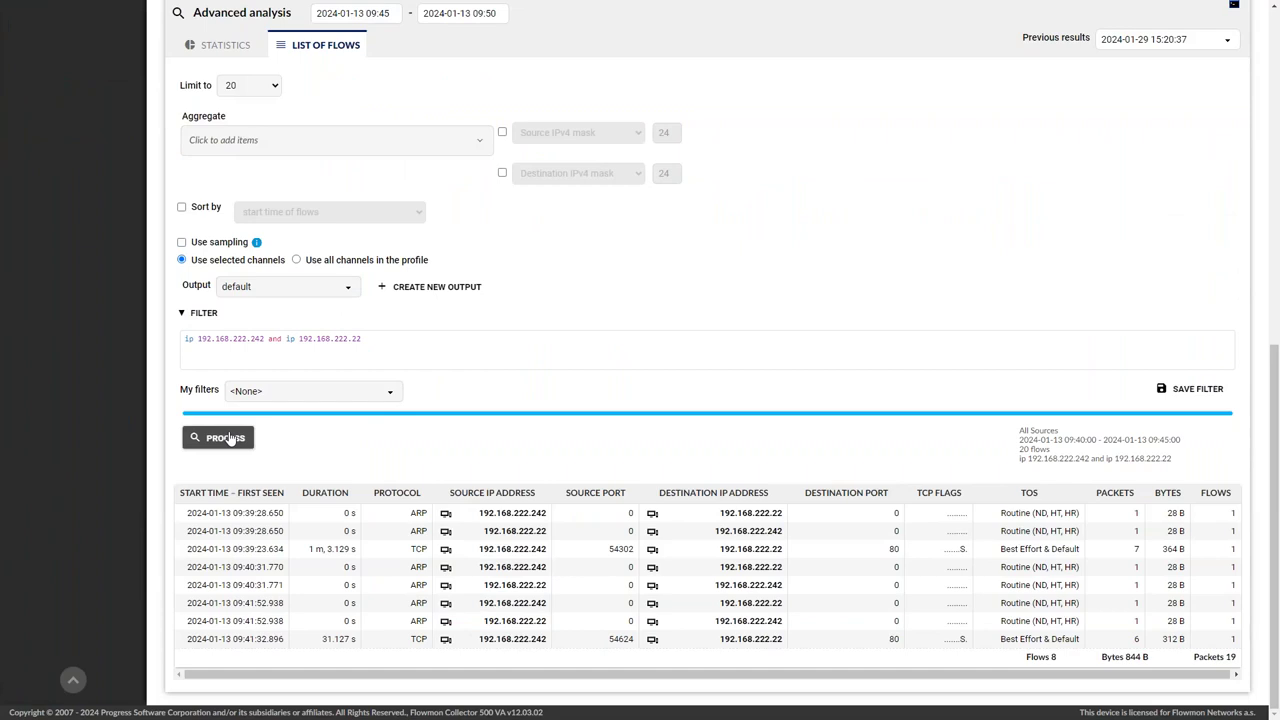
{"action": "left_click", "coordinate": [229, 438]}
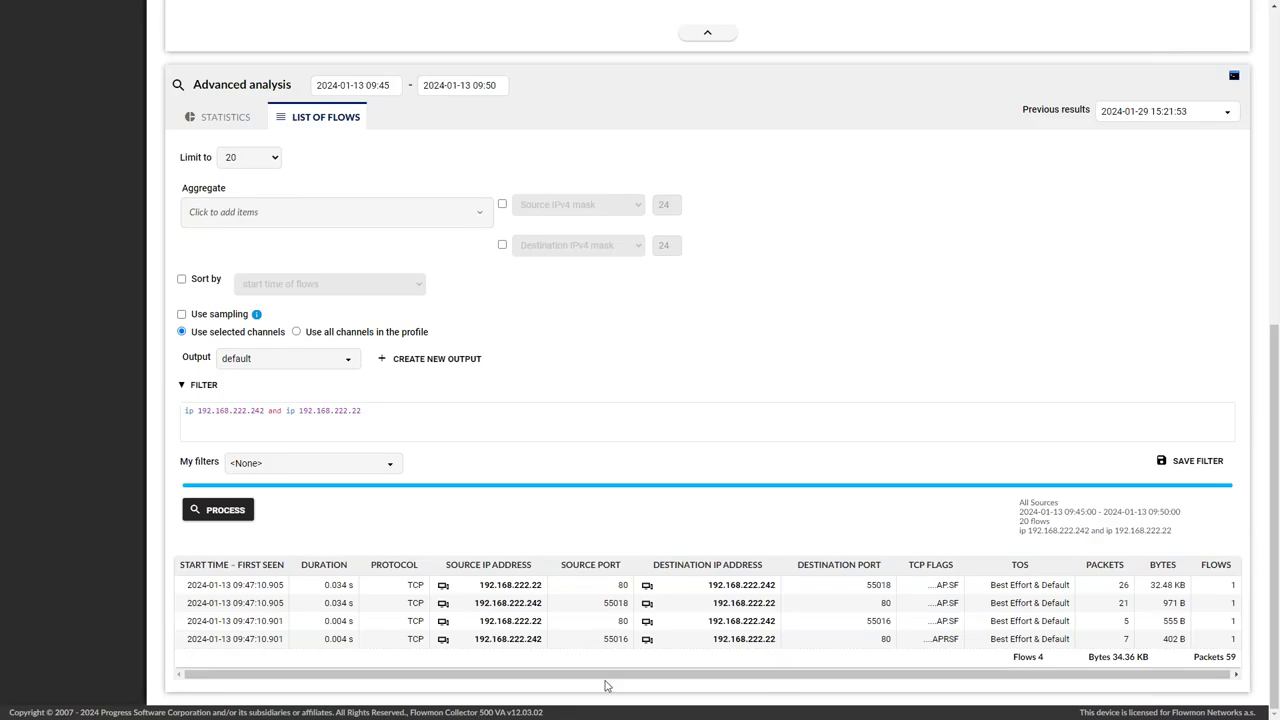
Switch the analysis to the Internet profile and turn off the NPM Jitter, NPM Round Trip Time and NPM Server Response Time metrics
{"action": "scroll", "coordinate": [869, 268], "scroll_direction": "up", "scroll_amount": 4}
{"action": "scroll", "coordinate": [869, 268], "scroll_direction": "up", "scroll_amount": 3}
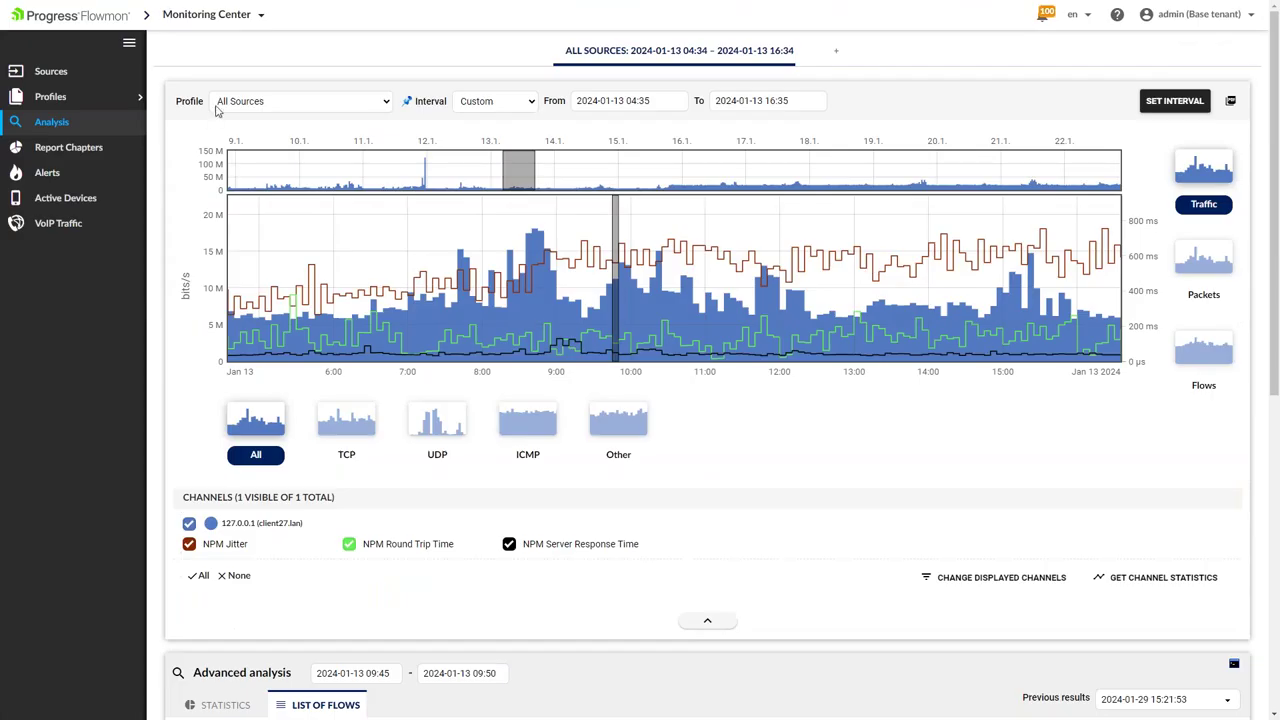
{"action": "left_click", "coordinate": [300, 101]}
{"action": "key", "text": "Escape"}
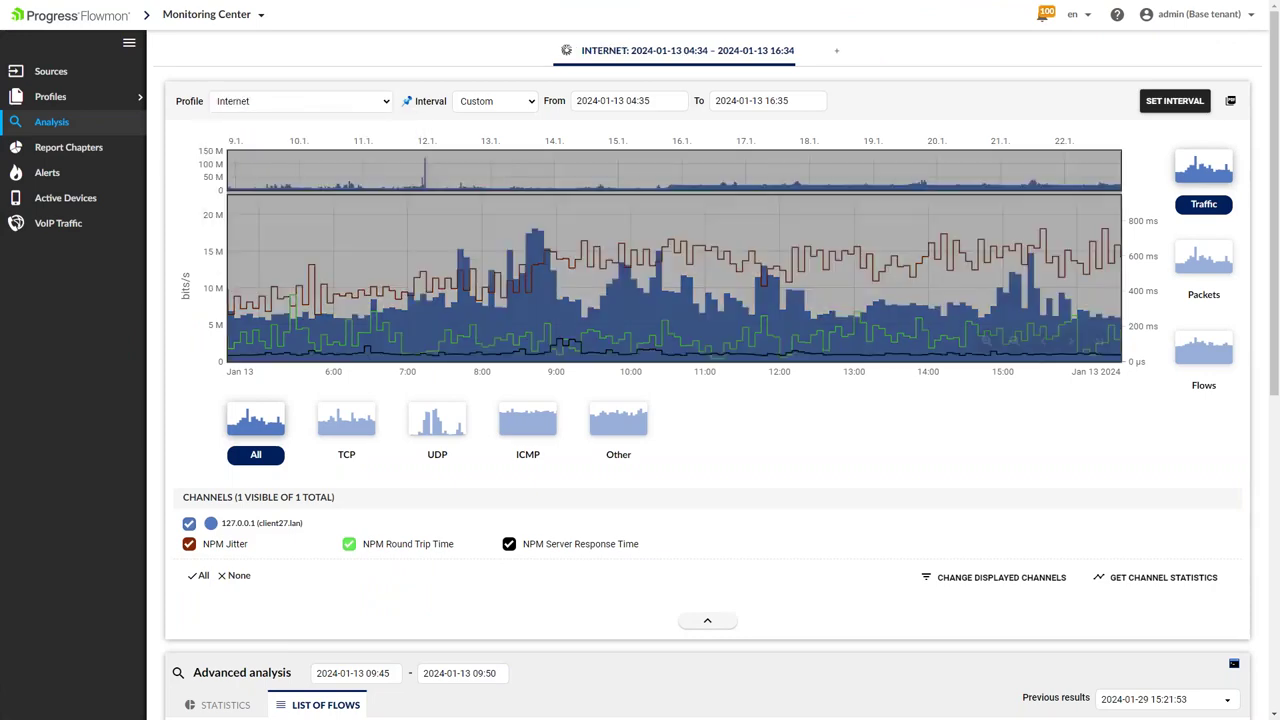
{"action": "left_click", "coordinate": [210, 546]}
{"action": "left_click", "coordinate": [372, 546]}
{"action": "left_click", "coordinate": [530, 546]}
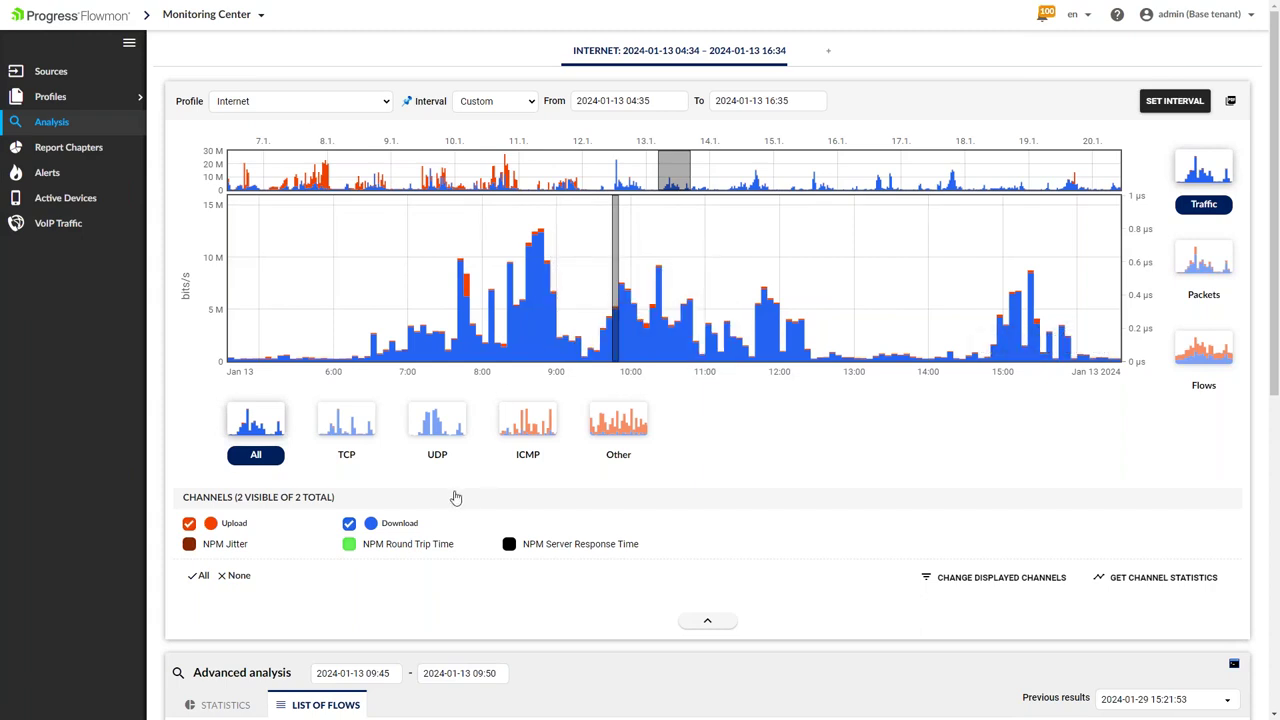
{"action": "mouse_move", "coordinate": [395, 535]}
{"action": "mouse_move", "coordinate": [240, 528]}
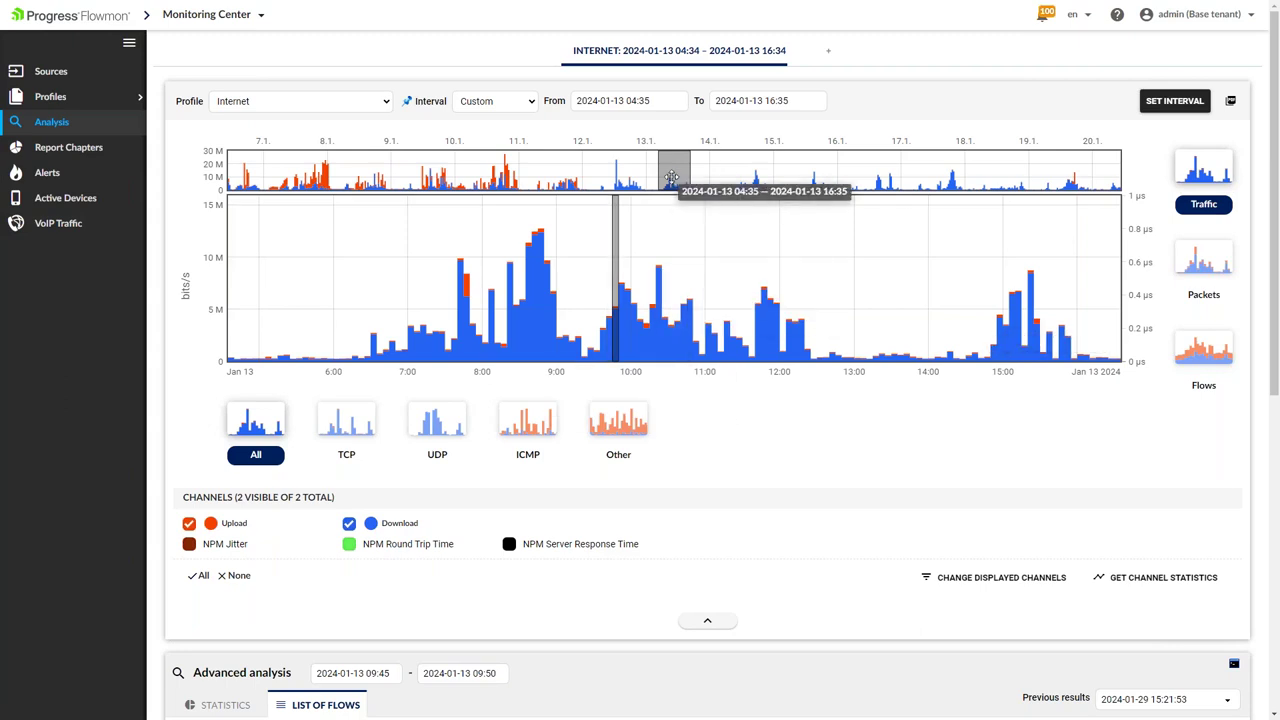
{"action": "left_click_drag", "start_coordinate": [671, 177], "coordinate": [509, 190]}
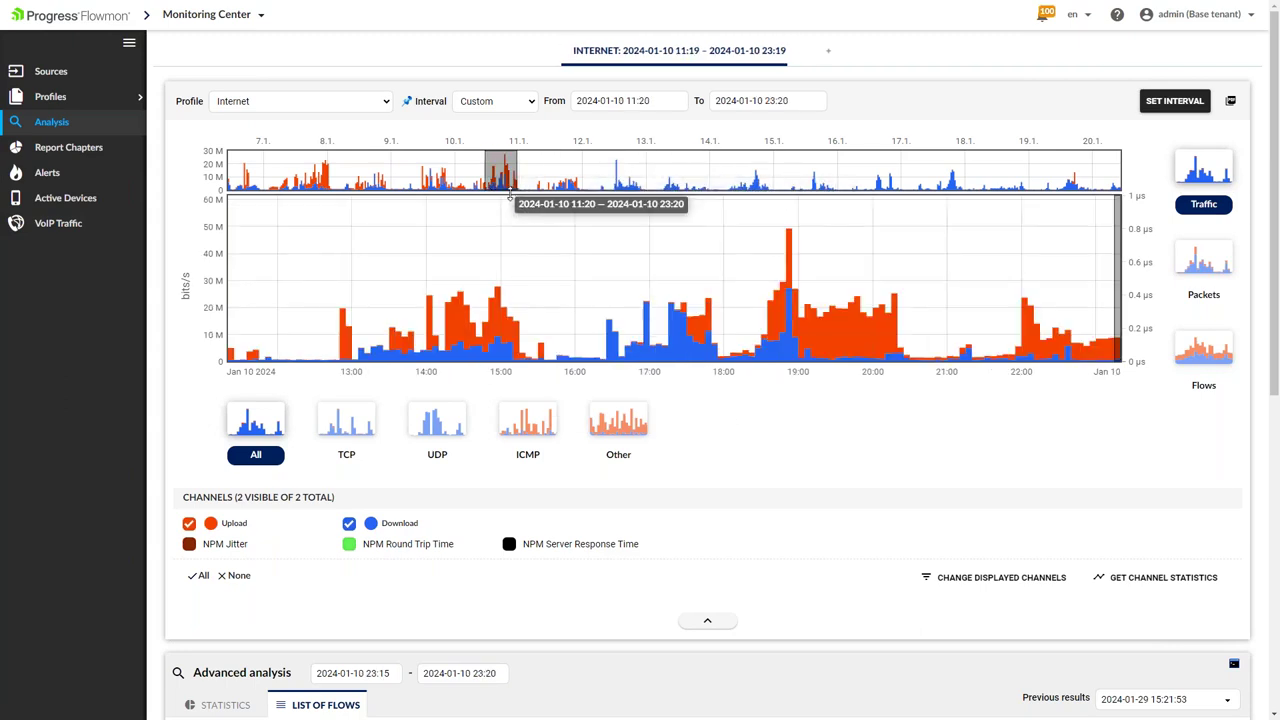